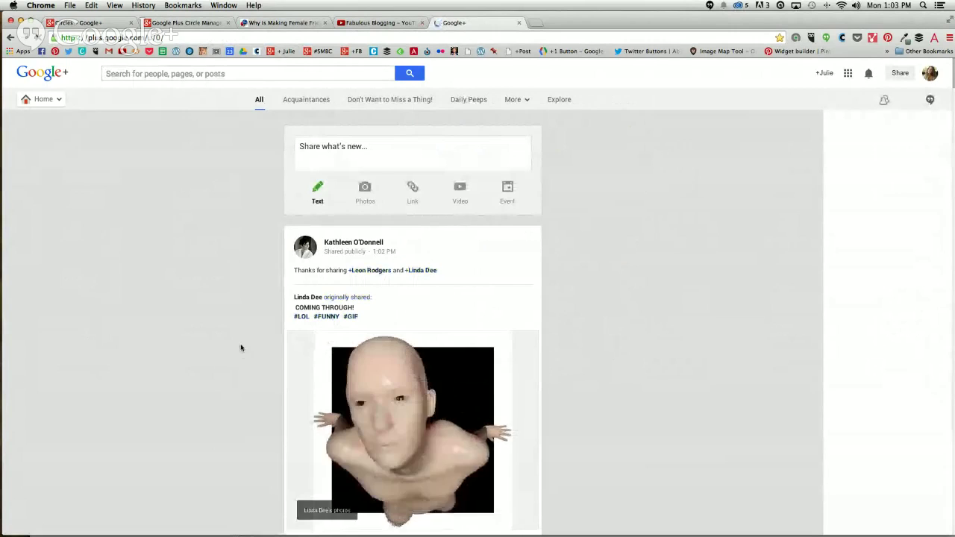
# Open your circles in the People section and show the members of the Acquaintances circle
pyautogui.scroll(-5, 242, 352)
pyautogui.scroll(5, 241, 348)
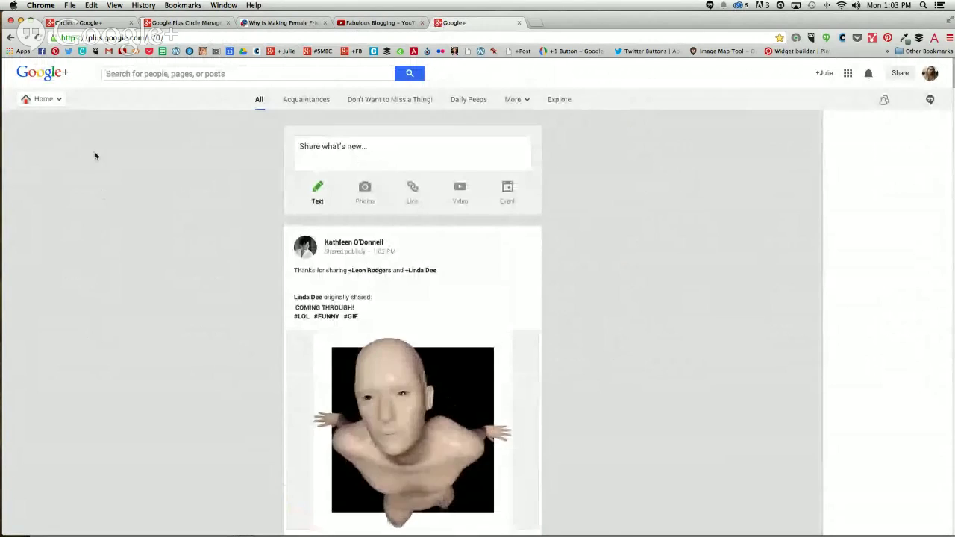
pyautogui.moveTo(38, 100)
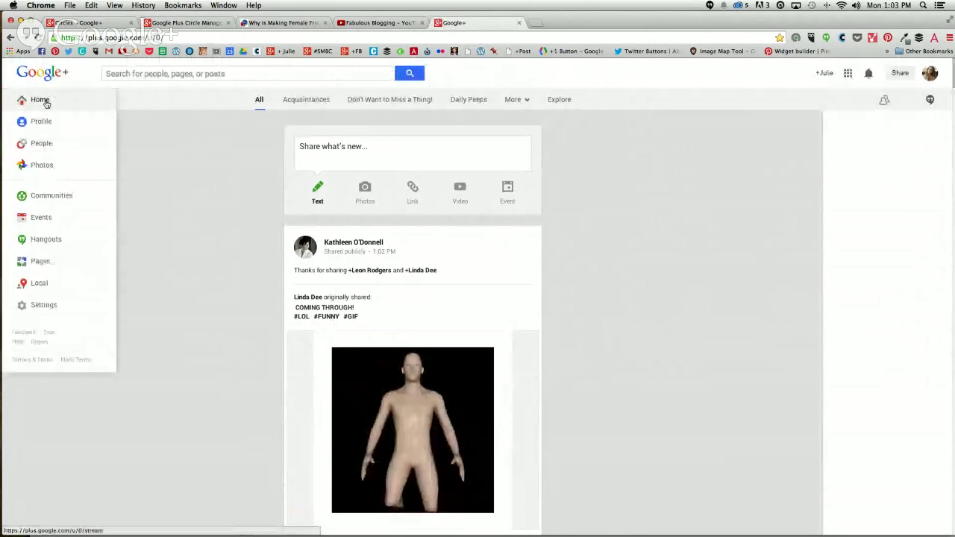
pyautogui.click(41, 143)
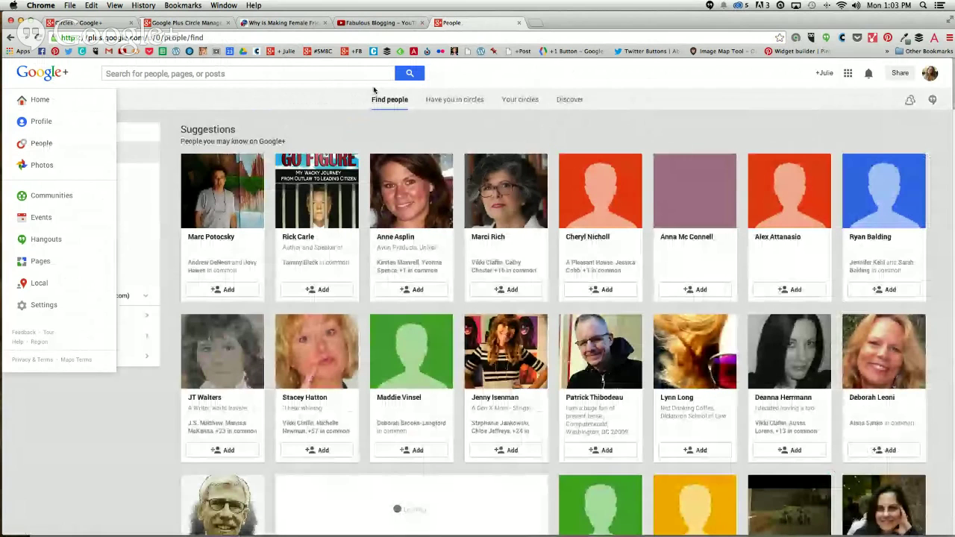
pyautogui.click(520, 101)
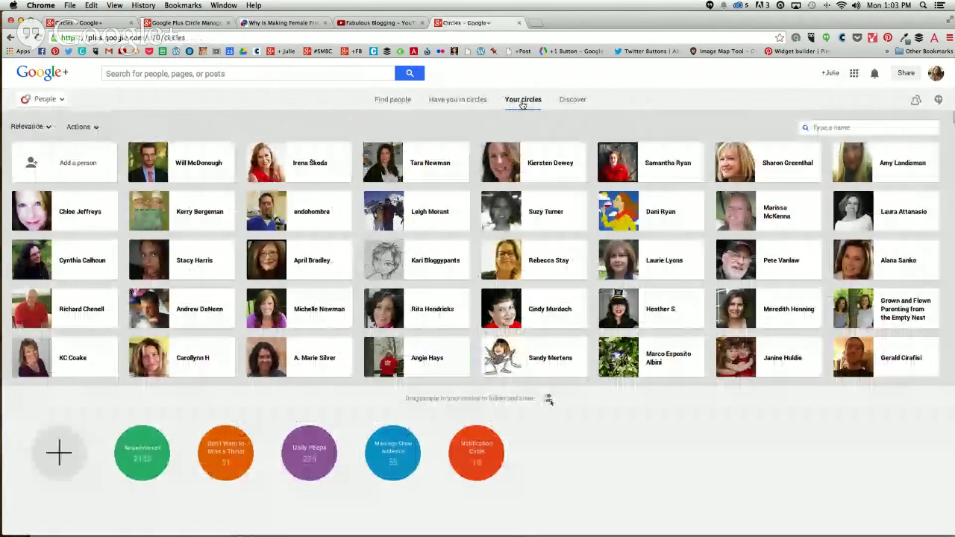
pyautogui.click(142, 451)
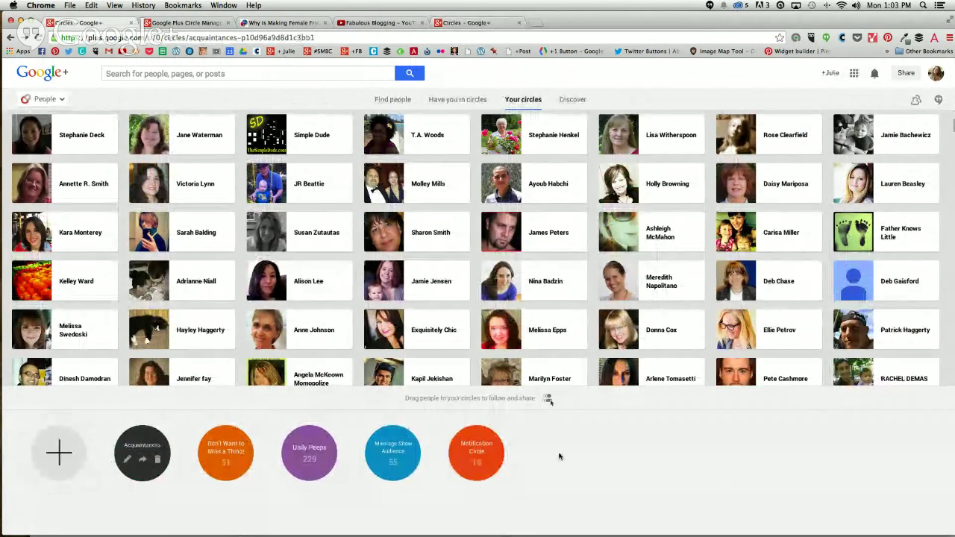
# Look at the name and description form of the Don't Want to Miss a Thing! circle and at the form for creating a circle
pyautogui.moveTo(144, 445)
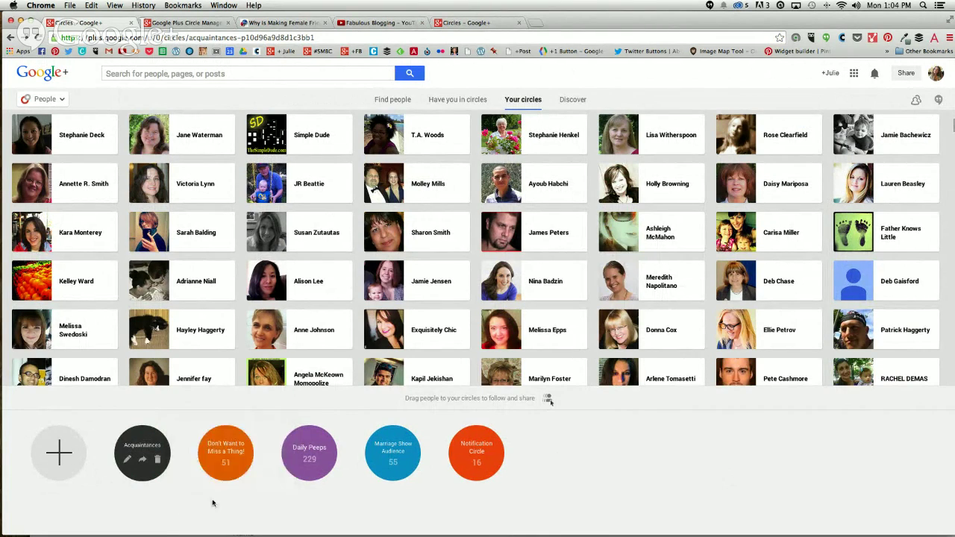
pyautogui.moveTo(237, 461)
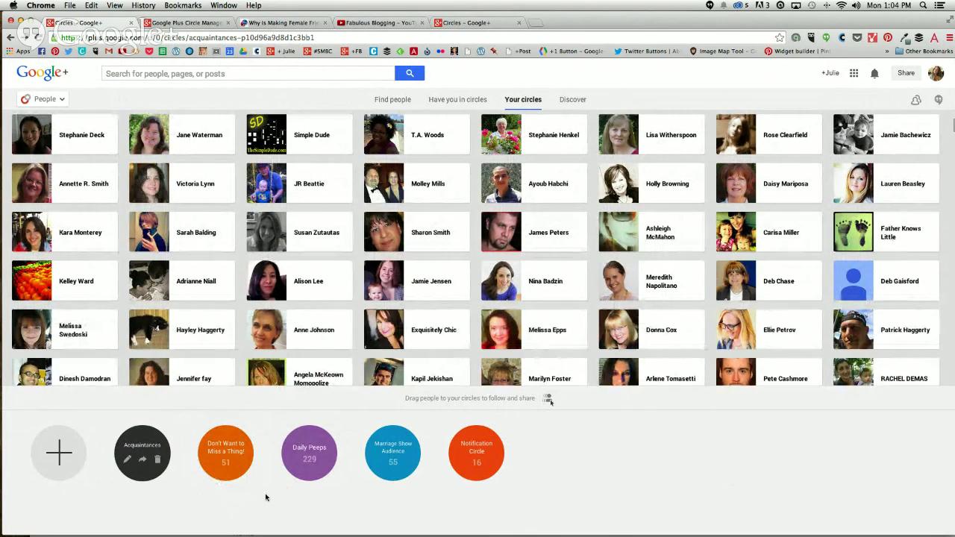
pyautogui.moveTo(305, 462)
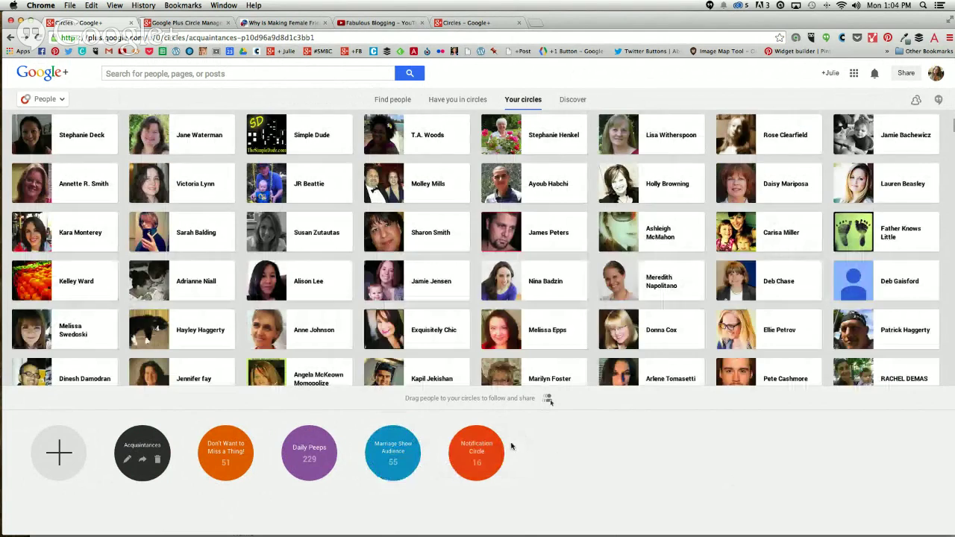
pyautogui.moveTo(494, 451)
pyautogui.click(225, 455)
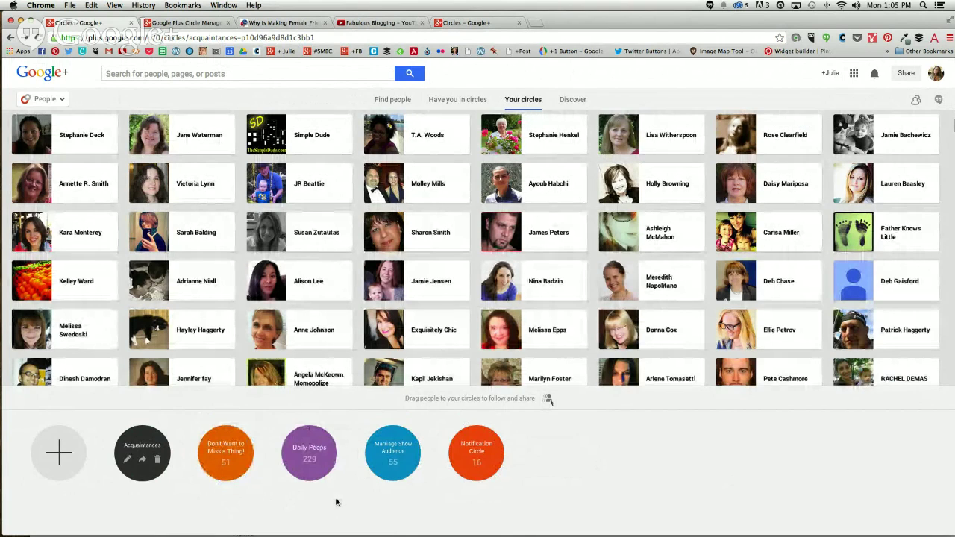
pyautogui.click(231, 443)
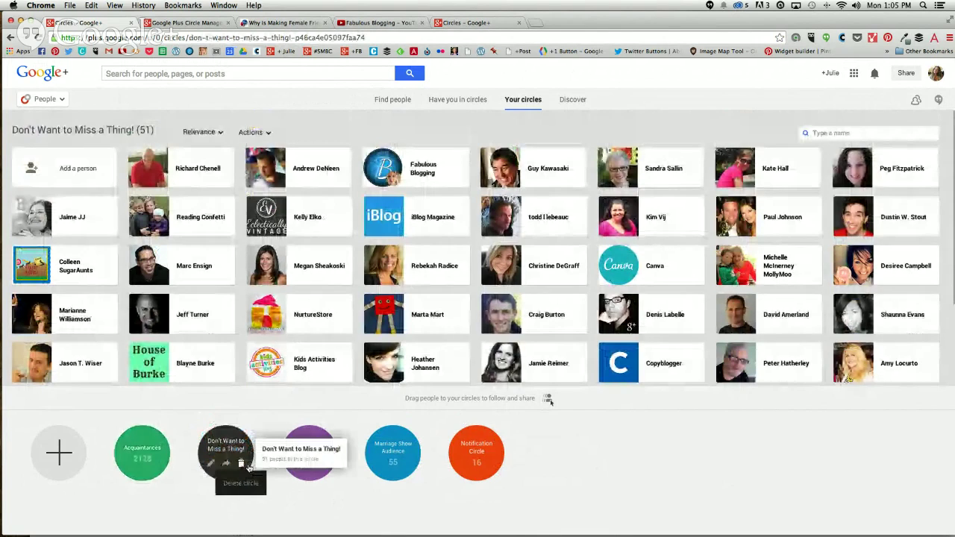
pyautogui.click(211, 464)
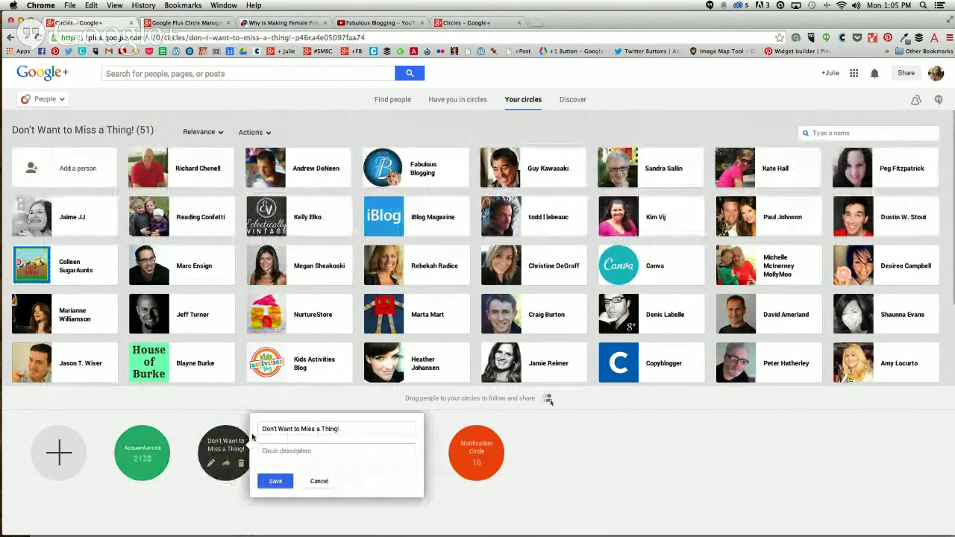
pyautogui.click(320, 482)
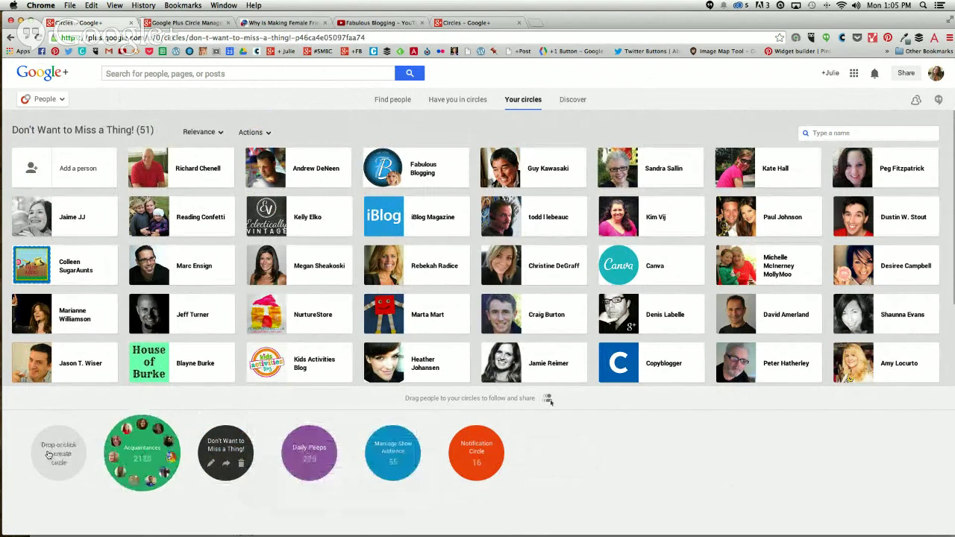
pyautogui.click(60, 453)
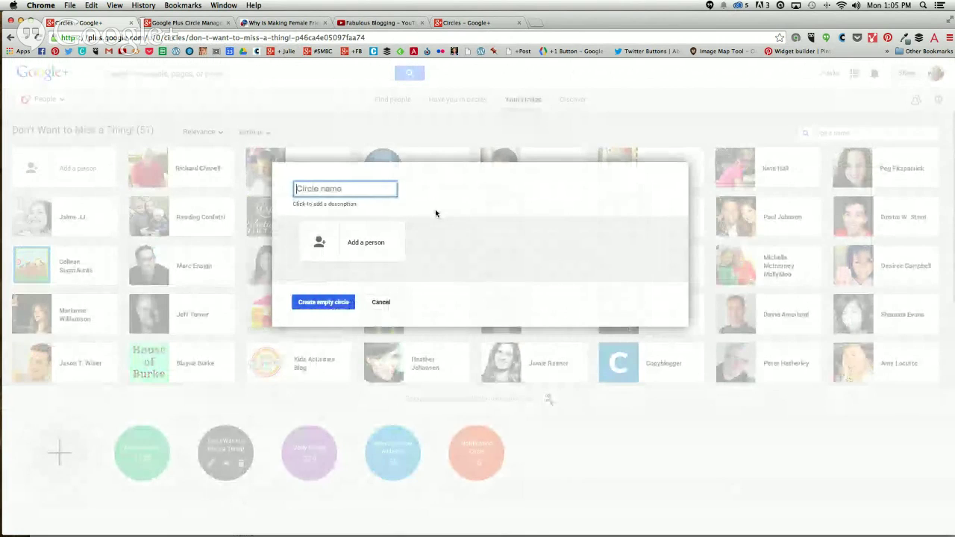
pyautogui.click(382, 302)
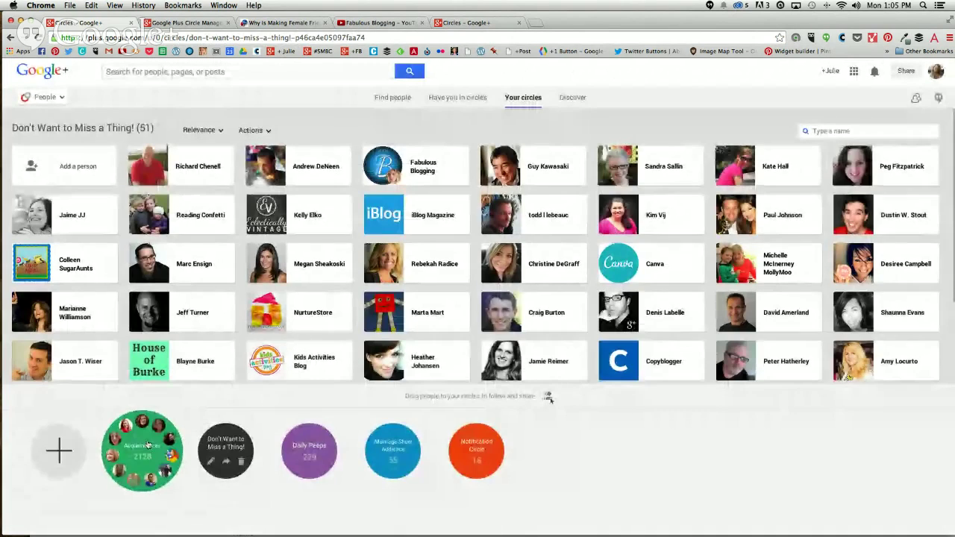
# Add the Suburban Haiku author from the Acquaintances circle to Daily Peeps and remove that person from Acquaintances
pyautogui.click(146, 445)
pyautogui.scroll(-3, 408, 301)
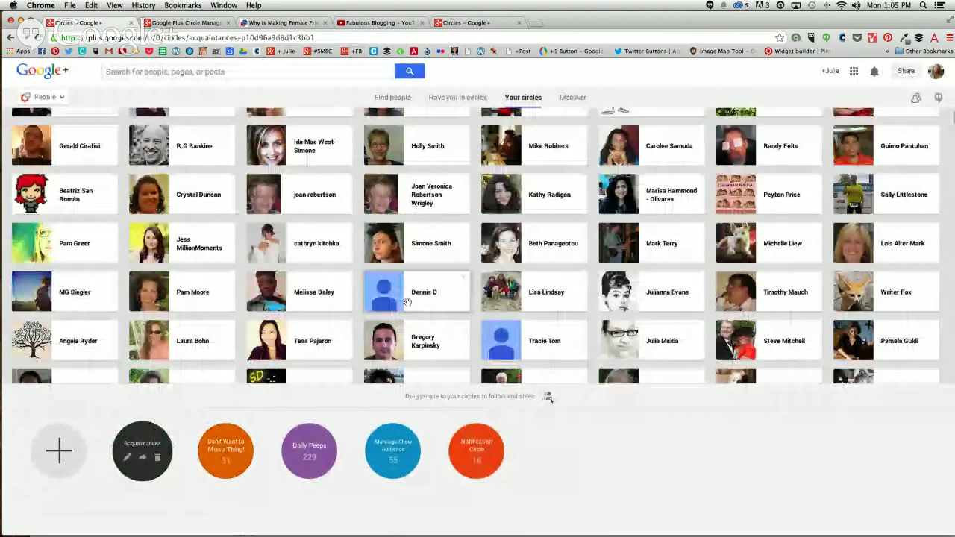
pyautogui.scroll(-1, 407, 301)
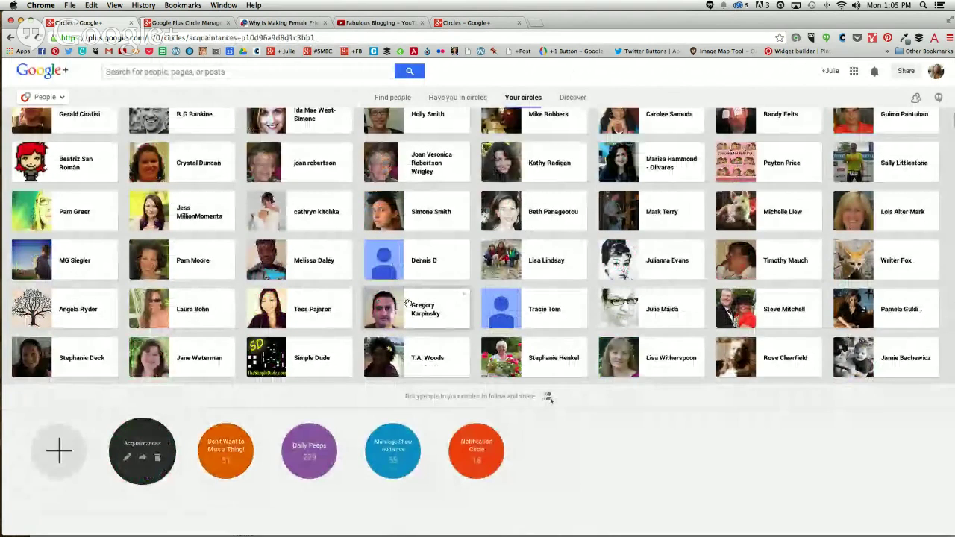
pyautogui.scroll(-1, 407, 303)
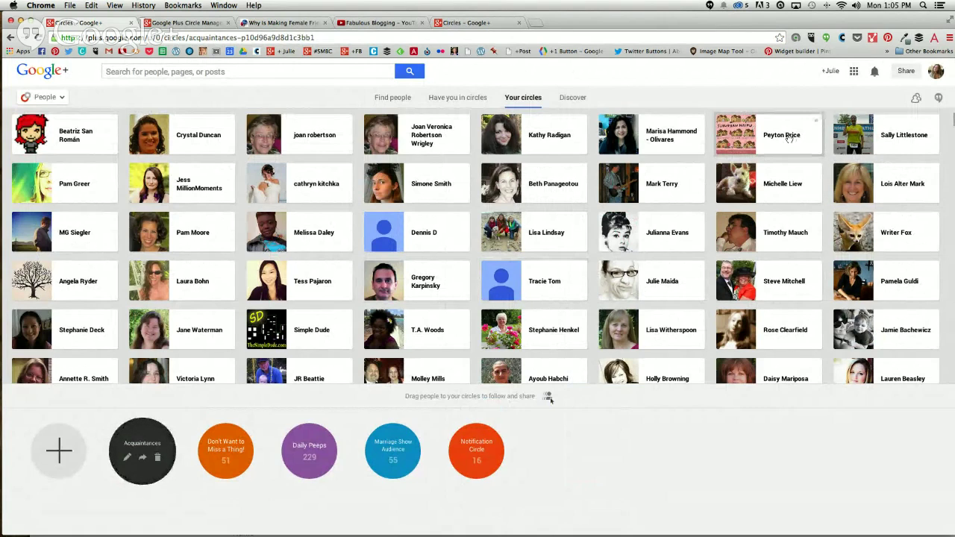
pyautogui.moveTo(789, 138)
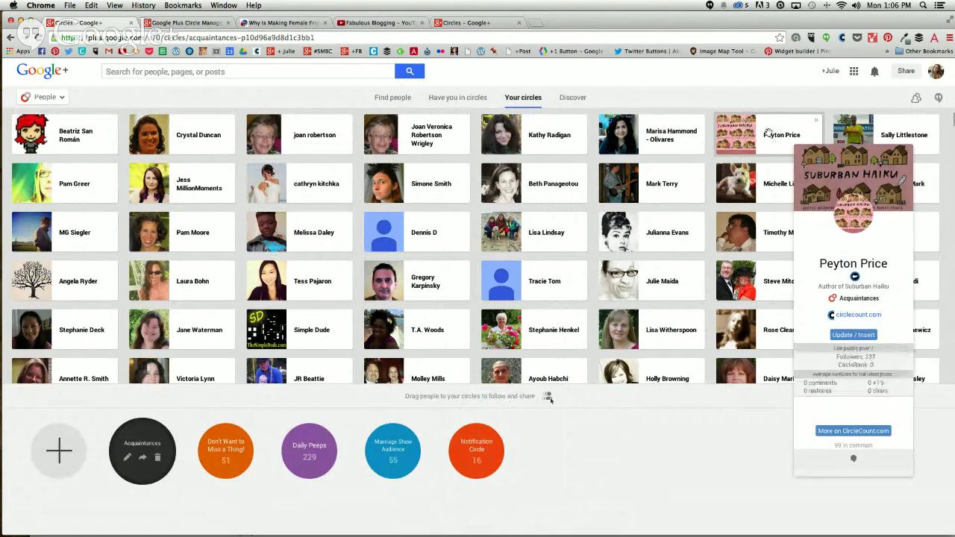
pyautogui.moveTo(767, 132); pyautogui.dragTo(308, 446)
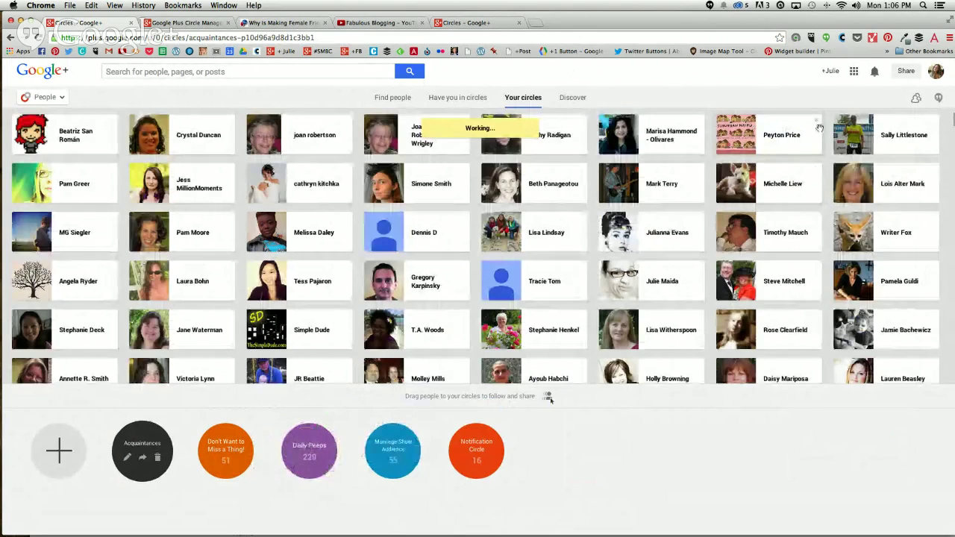
pyautogui.click(817, 123)
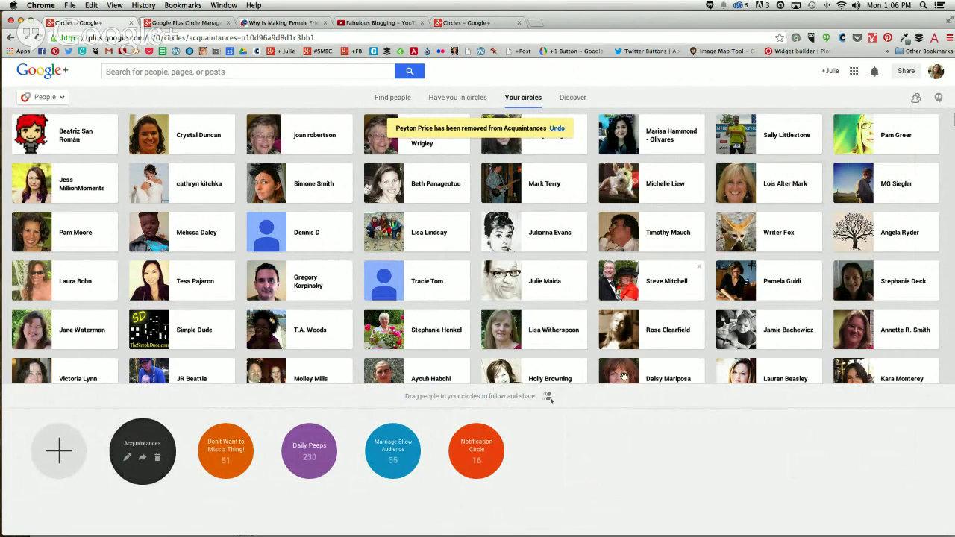
# Move The Golden Spoons blogger from the Acquaintances circle to Daily Peeps
pyautogui.moveTo(480, 460)
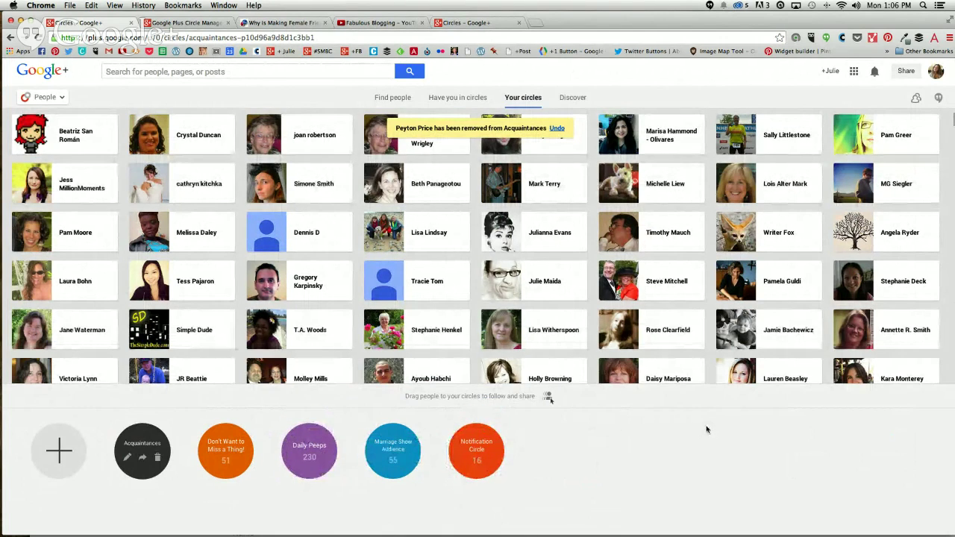
pyautogui.moveTo(534, 328); pyautogui.dragTo(316, 447)
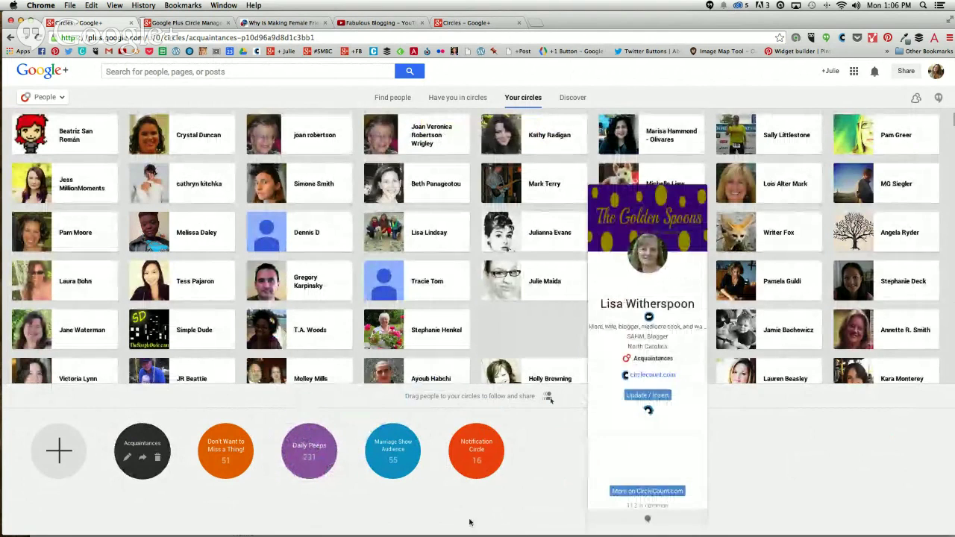
# Add four selected Acquaintances members to Daily Peeps together and remove the first two of them from Acquaintances
pyautogui.scroll(-3, 445, 351)
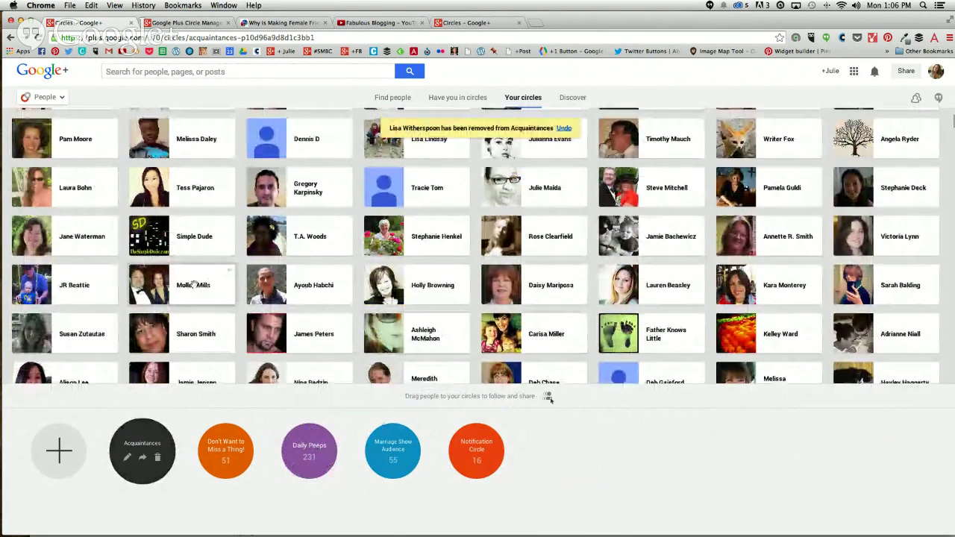
pyautogui.click(194, 285)
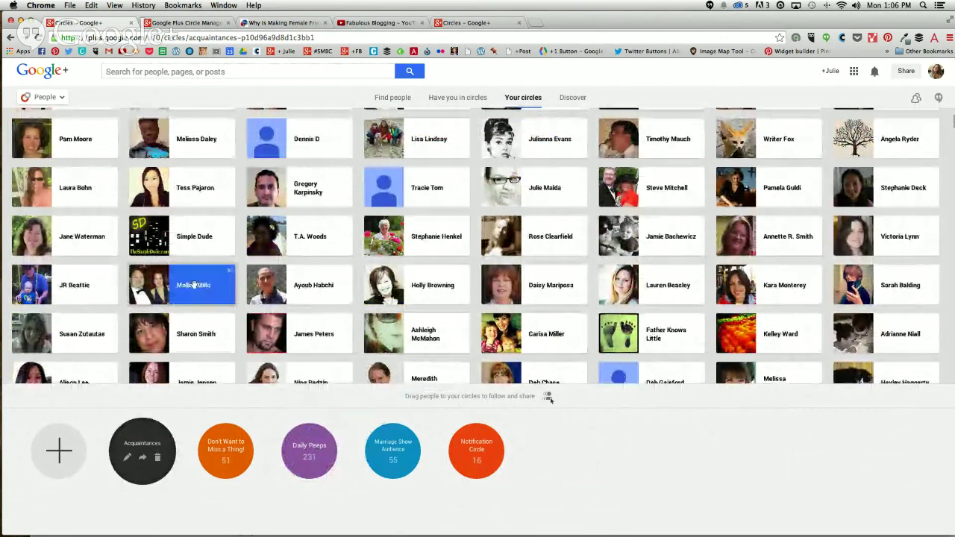
pyautogui.click(438, 287)
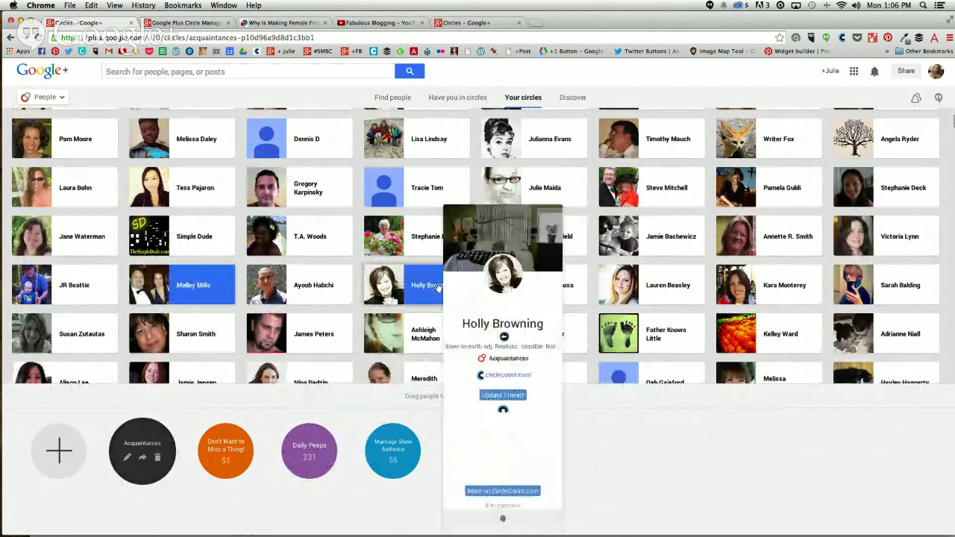
pyautogui.click(651, 284)
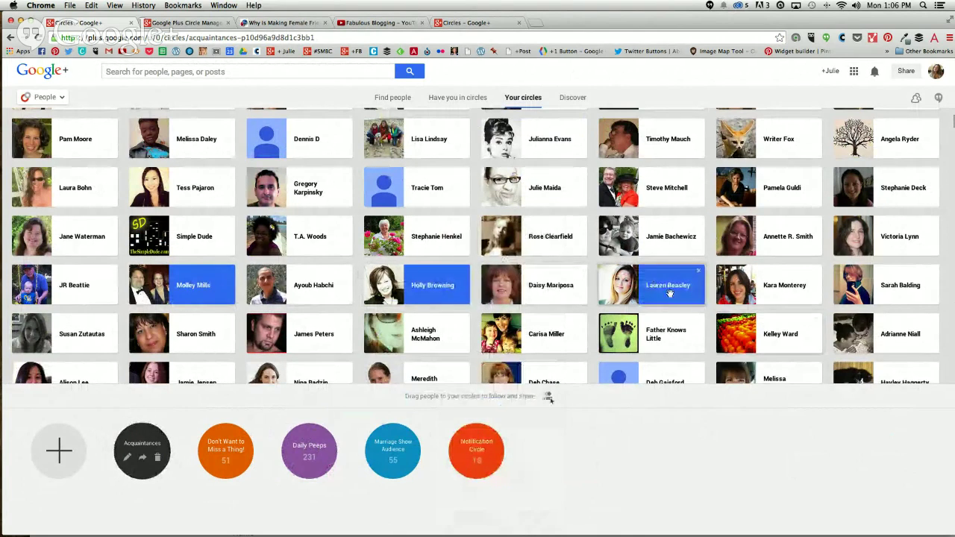
pyautogui.click(672, 290)
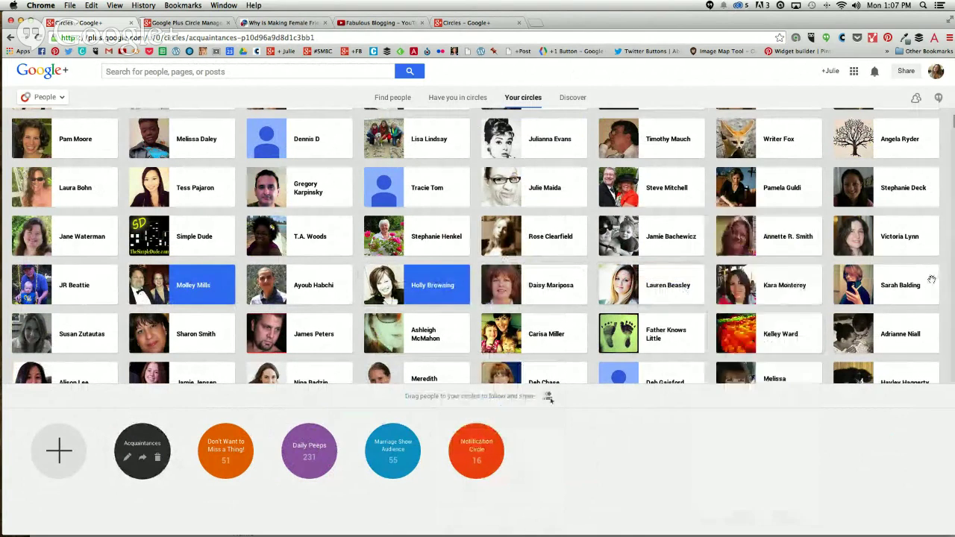
pyautogui.click(865, 284)
pyautogui.scroll(-2, 820, 275)
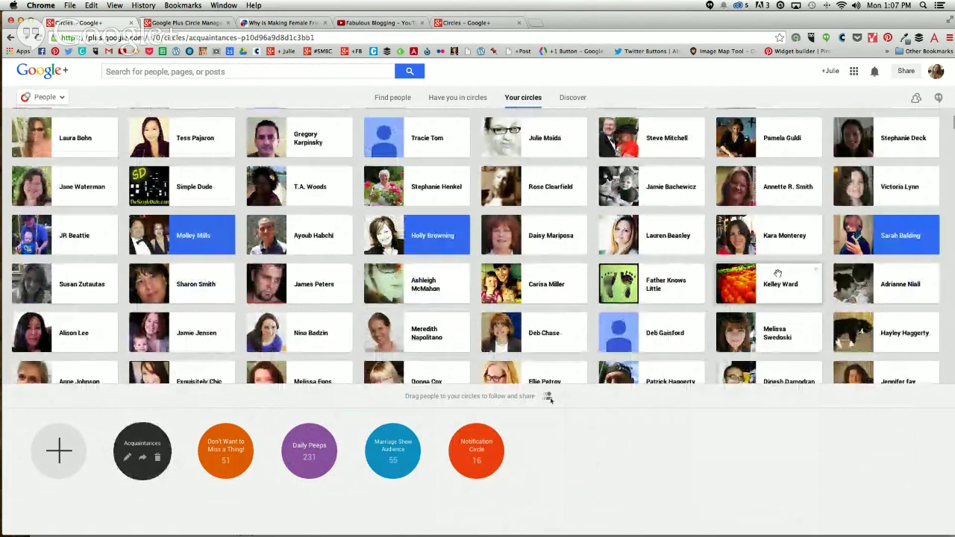
pyautogui.moveTo(726, 268)
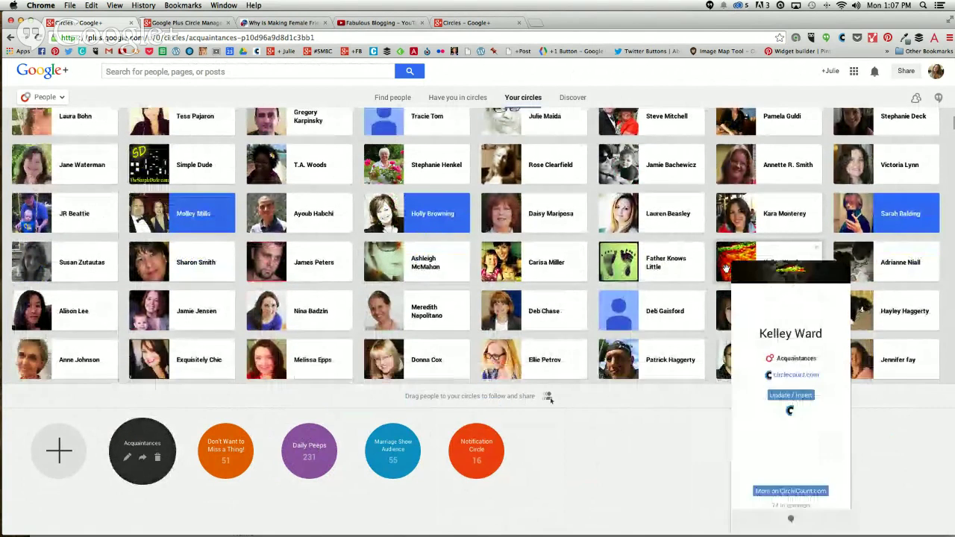
pyautogui.click(425, 315)
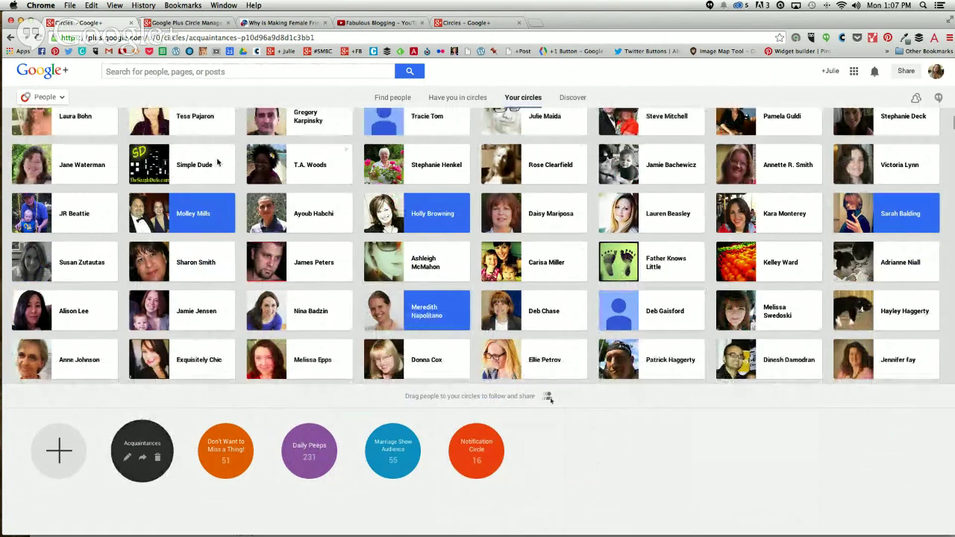
pyautogui.moveTo(430, 216); pyautogui.dragTo(313, 452)
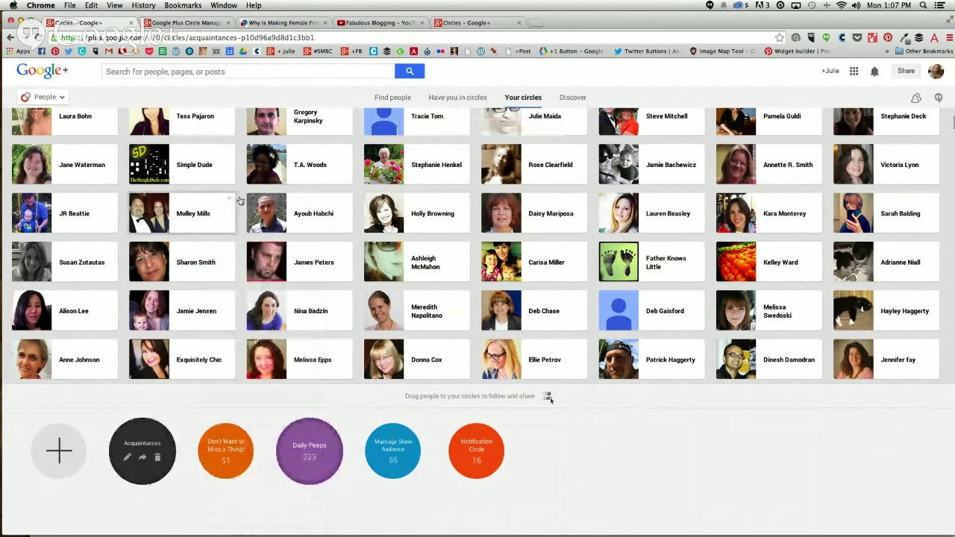
pyautogui.click(230, 199)
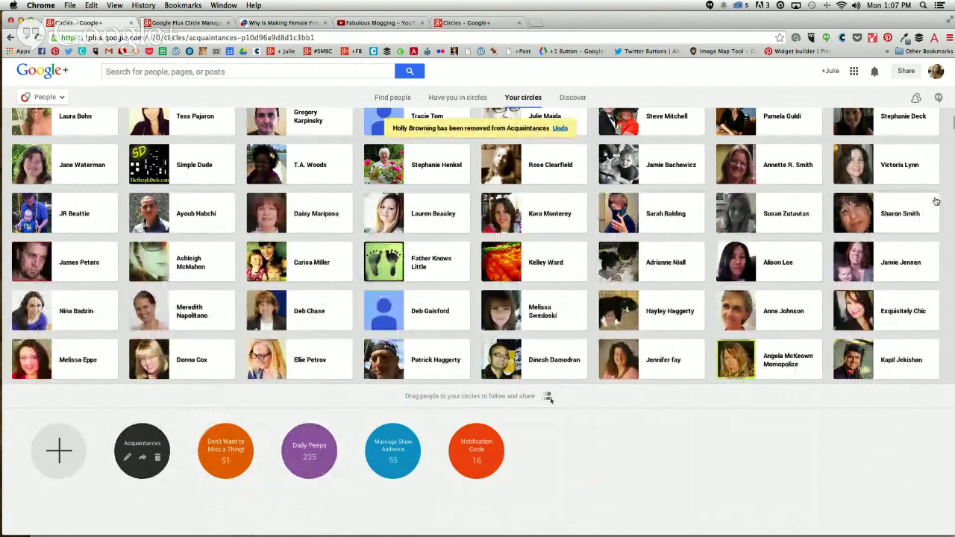
# Move the member listed just before Father Knows Little from Acquaintances to Daily Peeps
pyautogui.scroll(1, 910, 192)
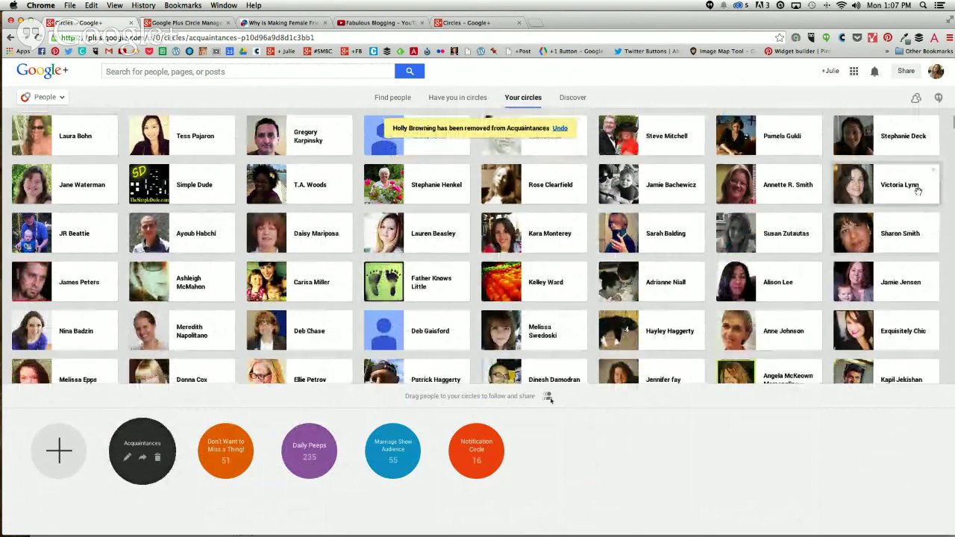
pyautogui.scroll(-2, 706, 198)
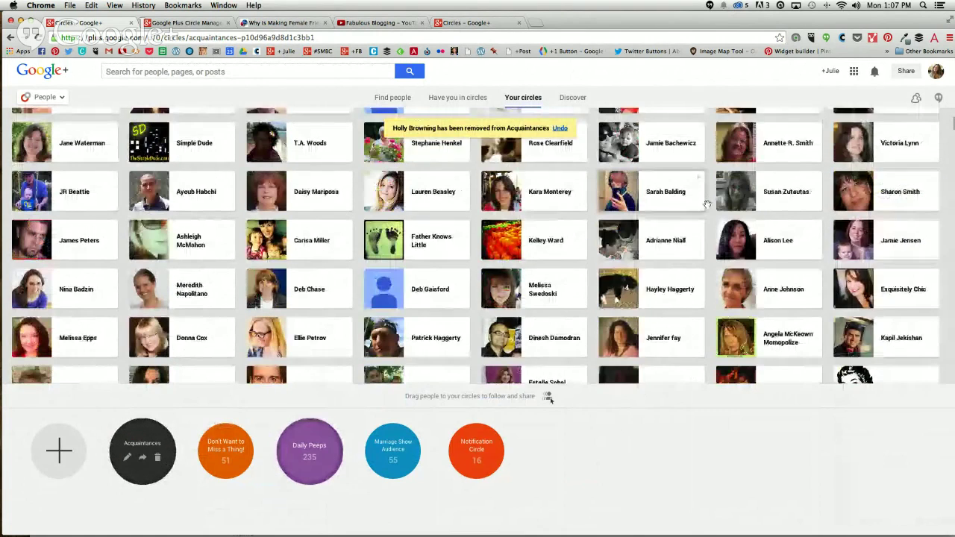
pyautogui.moveTo(313, 238); pyautogui.dragTo(310, 451)
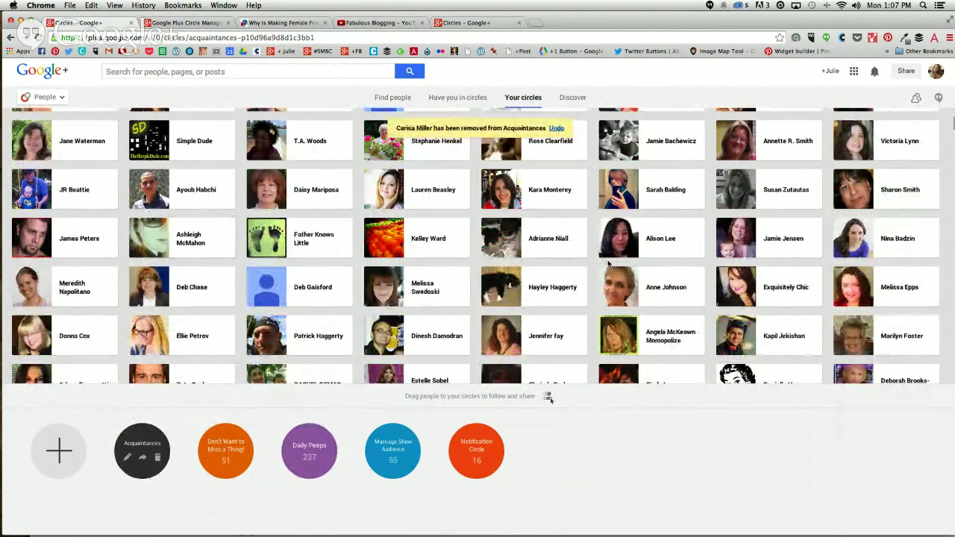
# Open the home stream and move Interesting Things from Acquaintances to Daily Peeps using the profile card on its elephant post
pyautogui.click(447, 23)
pyautogui.click(34, 75)
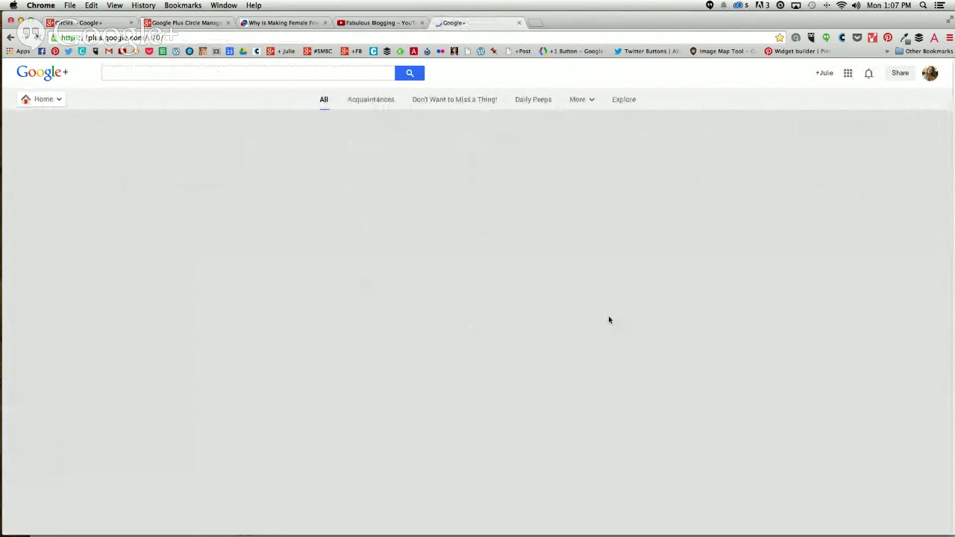
pyautogui.scroll(-10, 608, 314)
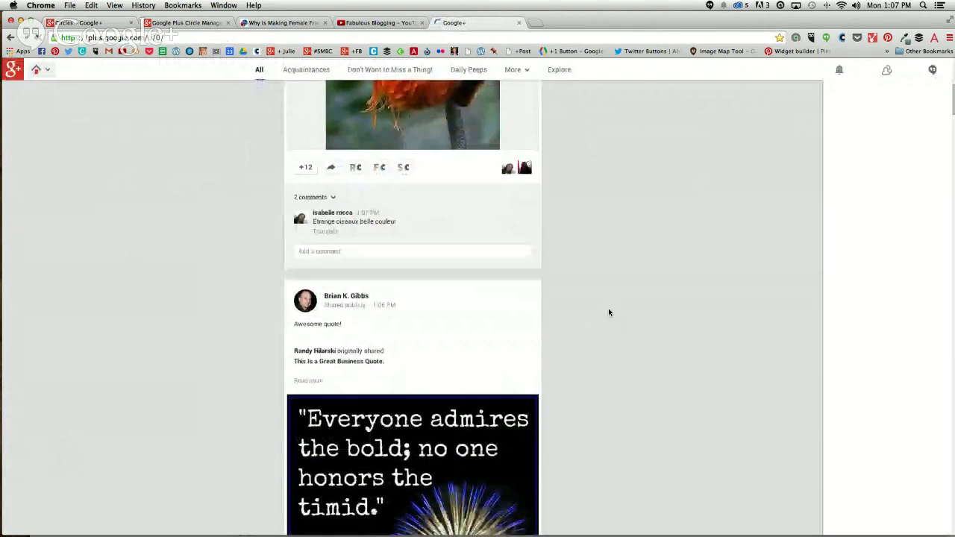
pyautogui.scroll(-1, 609, 313)
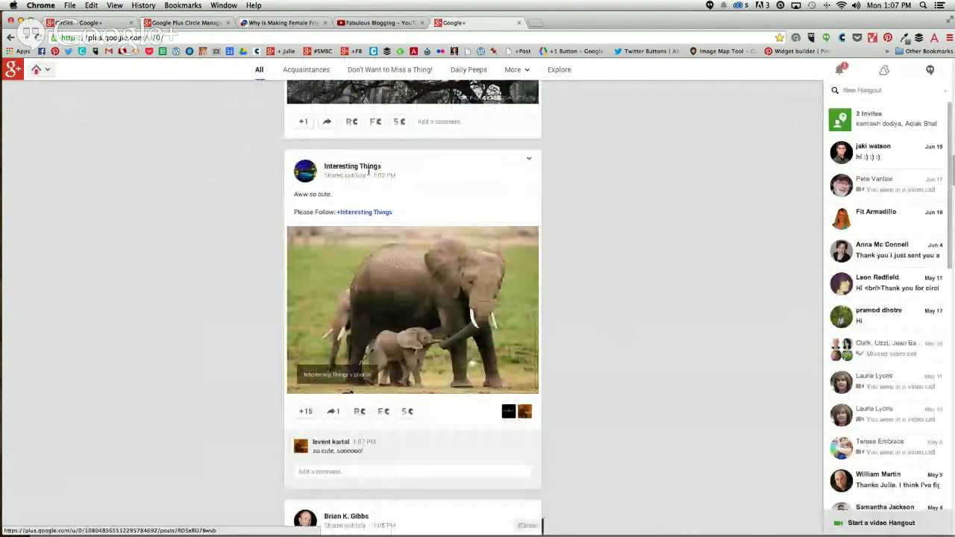
pyautogui.click(365, 168)
pyautogui.moveTo(365, 169)
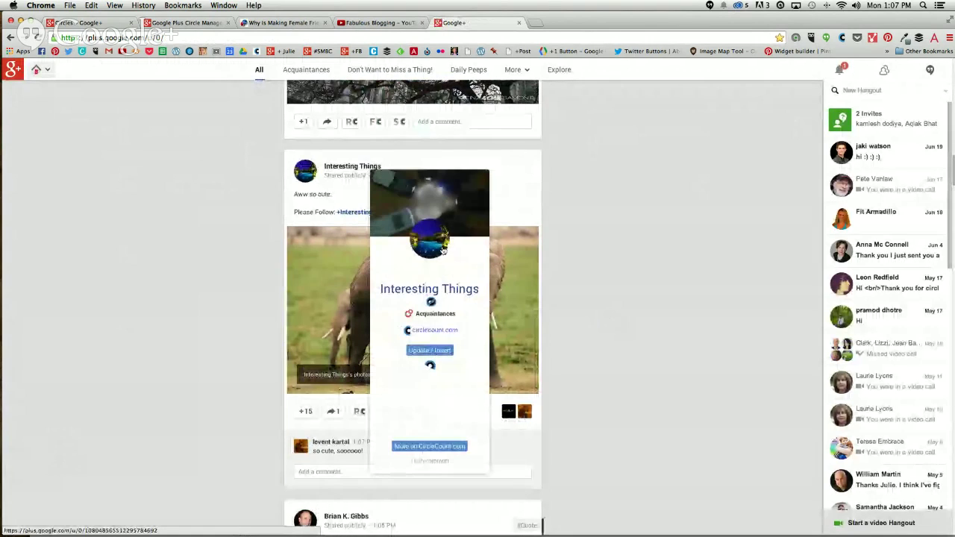
pyautogui.click(436, 314)
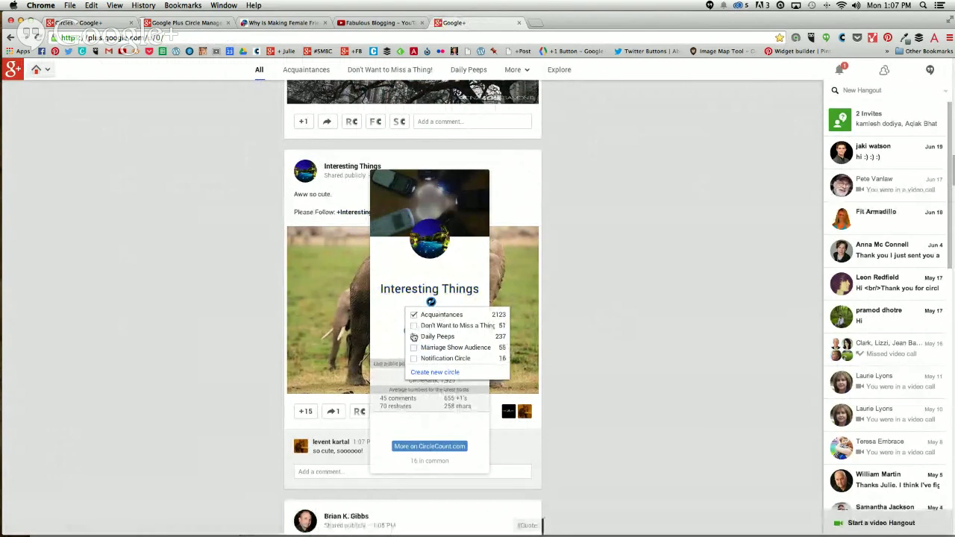
pyautogui.click(413, 316)
# Check the circle filters available on the home stream and view the posts from the Acquaintances circle
pyautogui.click(86, 22)
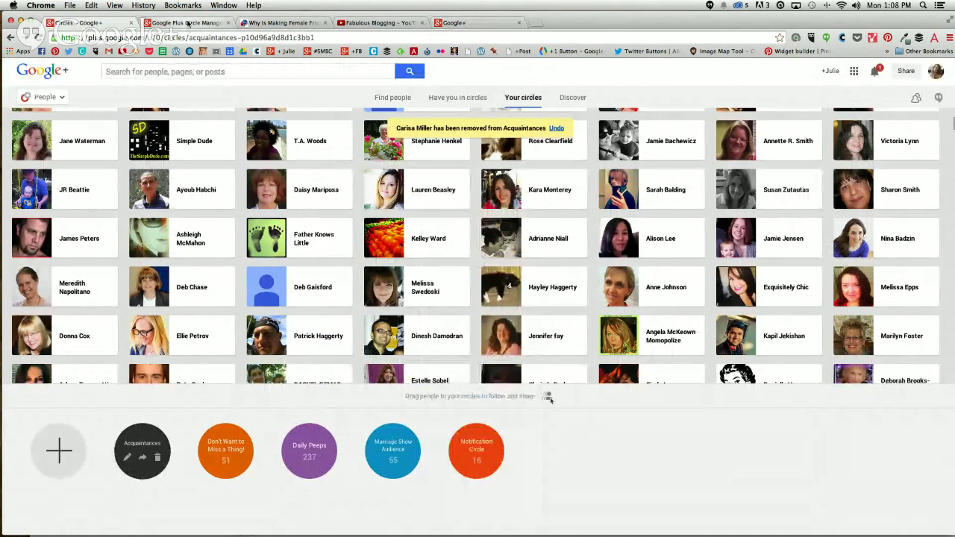
pyautogui.click(455, 22)
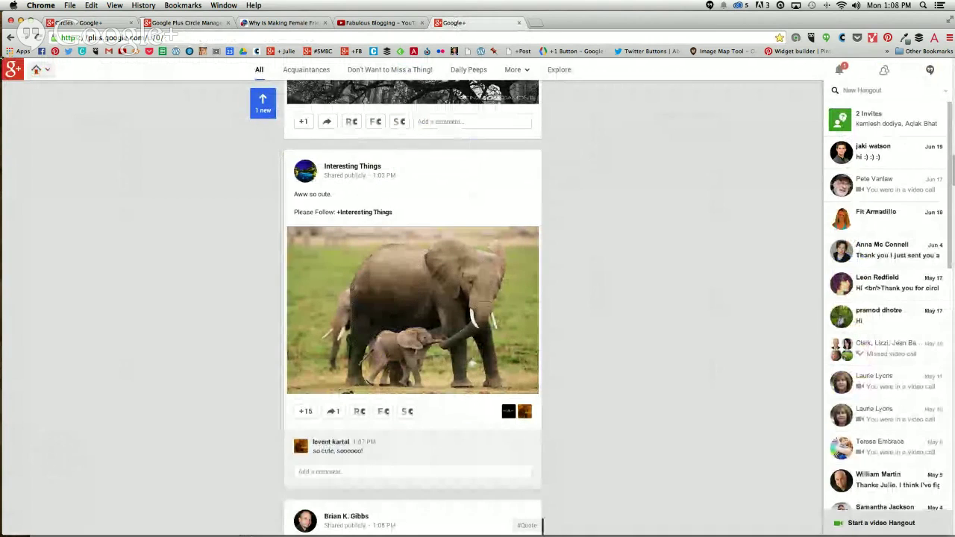
pyautogui.click(38, 70)
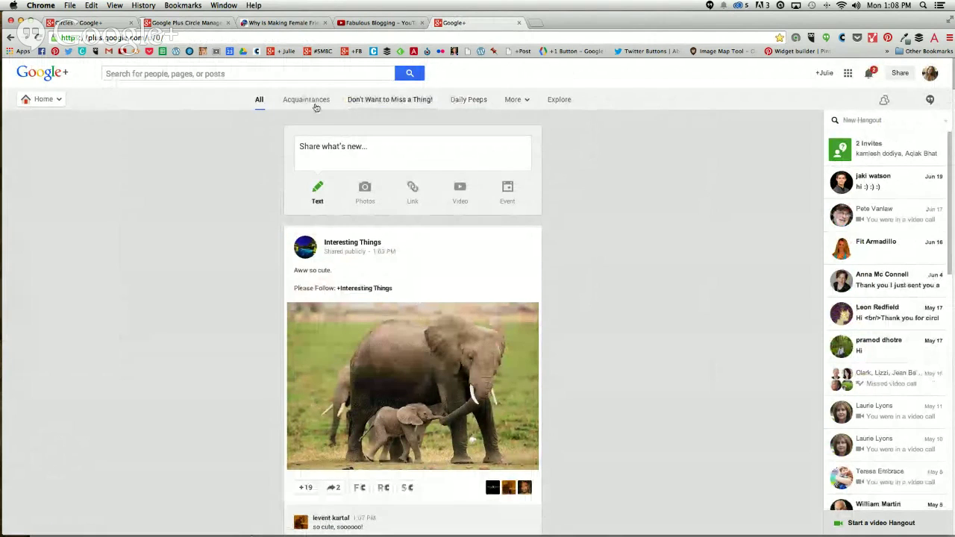
pyautogui.click(516, 105)
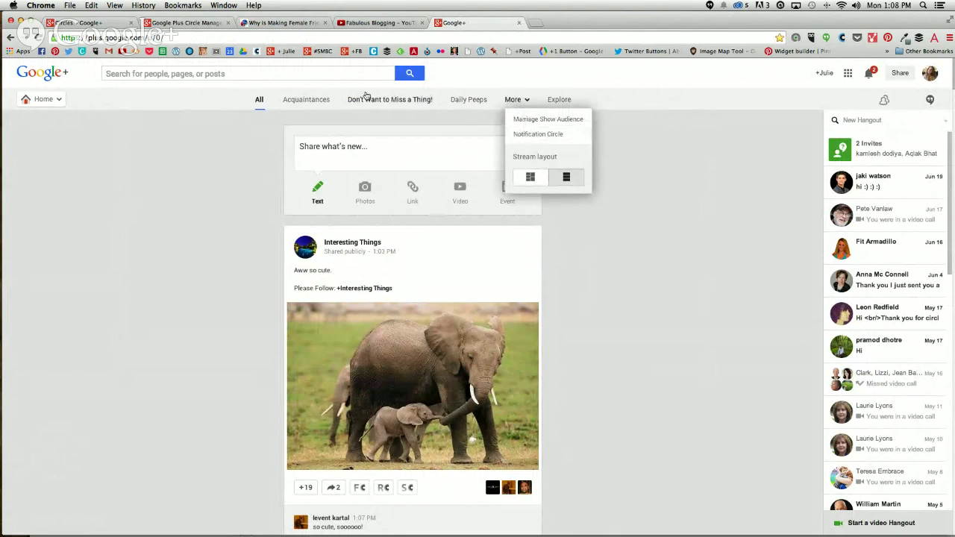
pyautogui.click(304, 100)
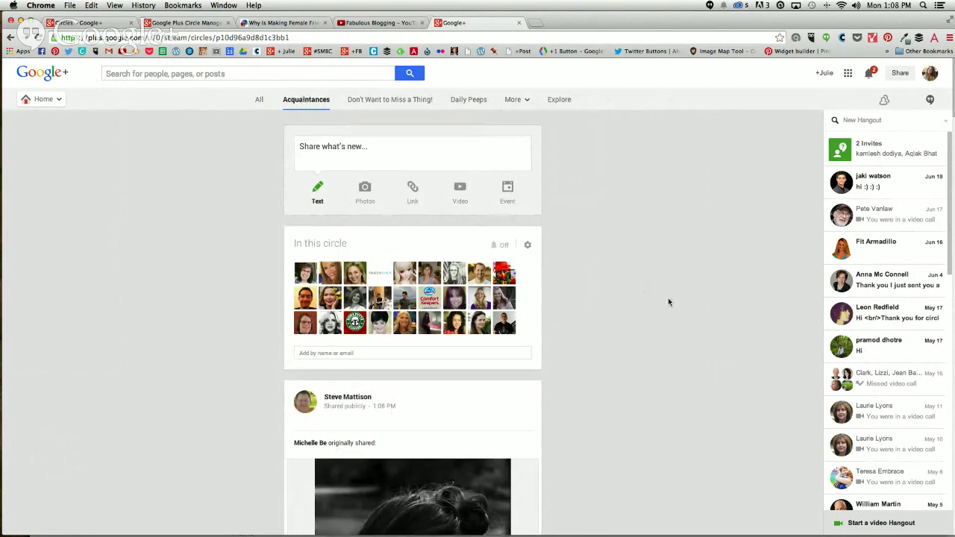
pyautogui.scroll(-3, 668, 301)
pyautogui.scroll(-5, 668, 301)
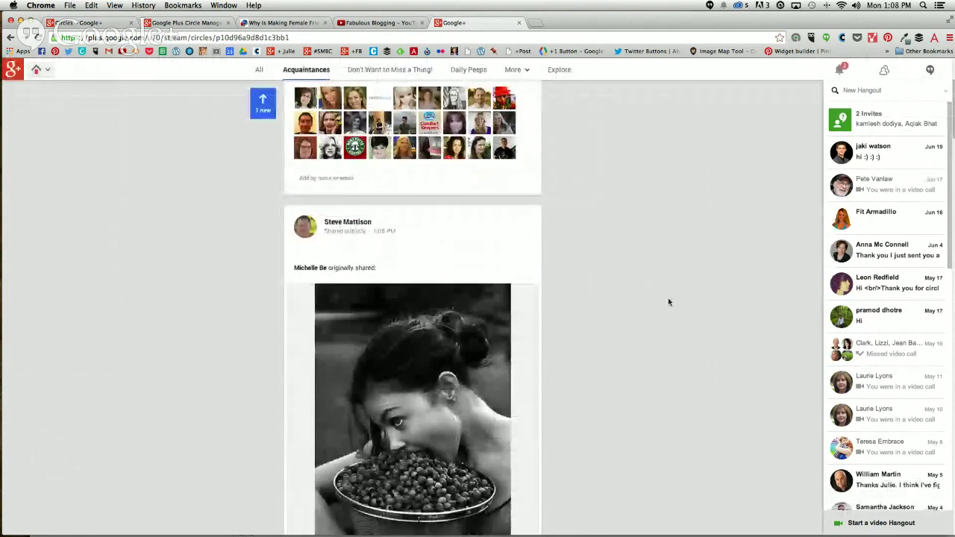
pyautogui.scroll(8, 668, 302)
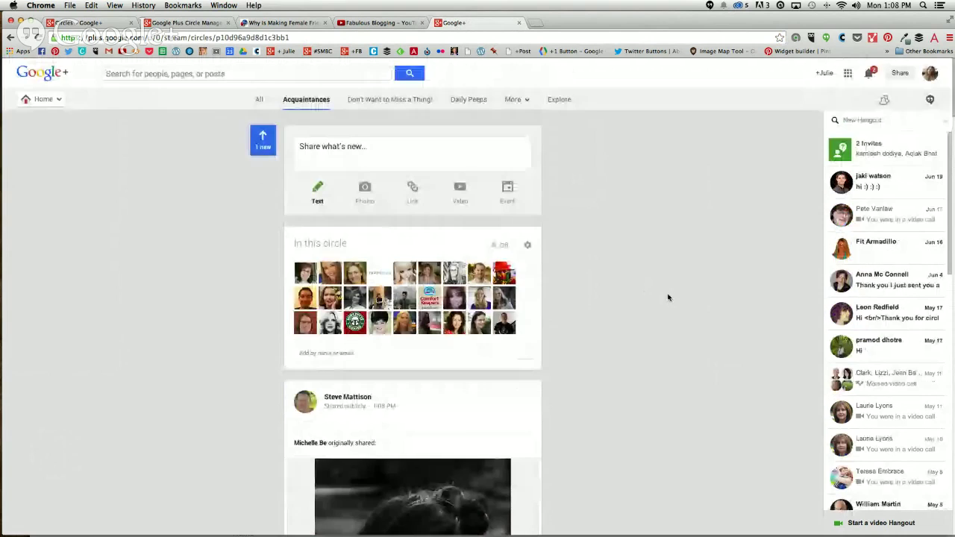
# View the stream of posts from the Don't Want to Miss a Thing! circle
pyautogui.click(379, 100)
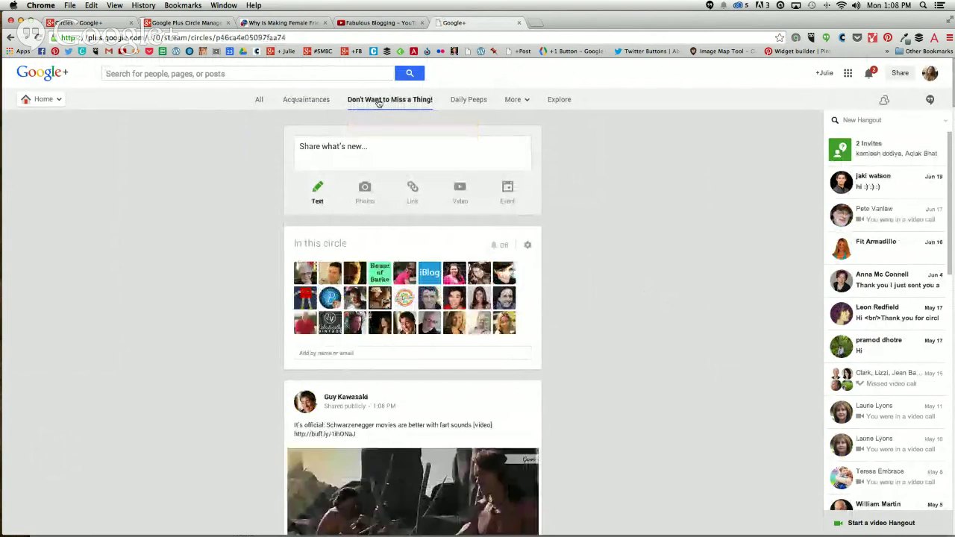
pyautogui.scroll(-2, 439, 226)
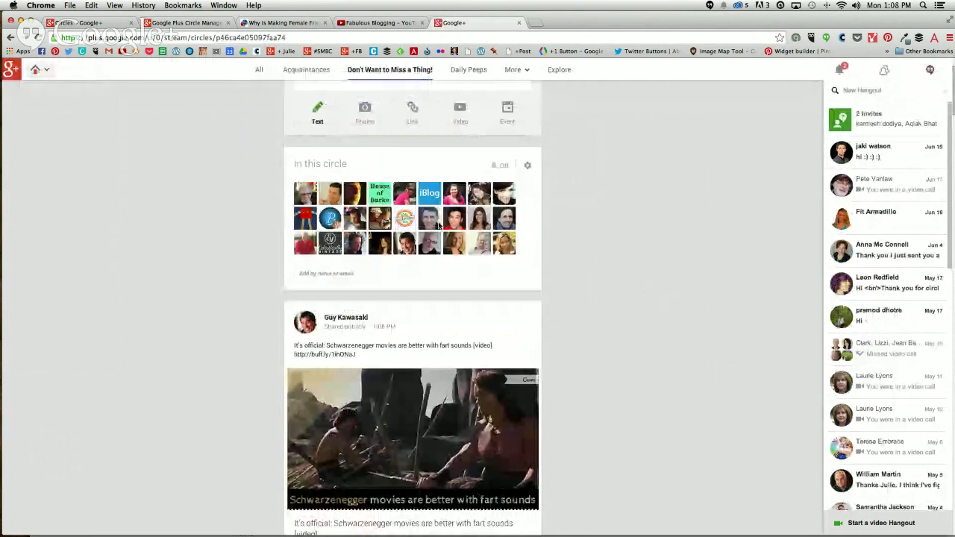
pyautogui.scroll(-10, 261, 199)
pyautogui.scroll(15, 260, 200)
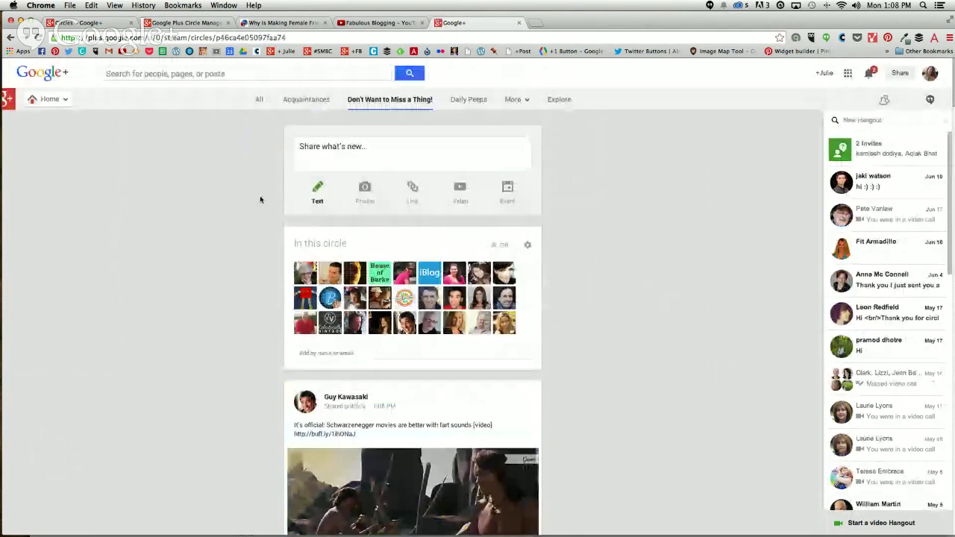
# Browse through the posts in the Daily Peeps circle's stream and return to its beginning
pyautogui.click(461, 104)
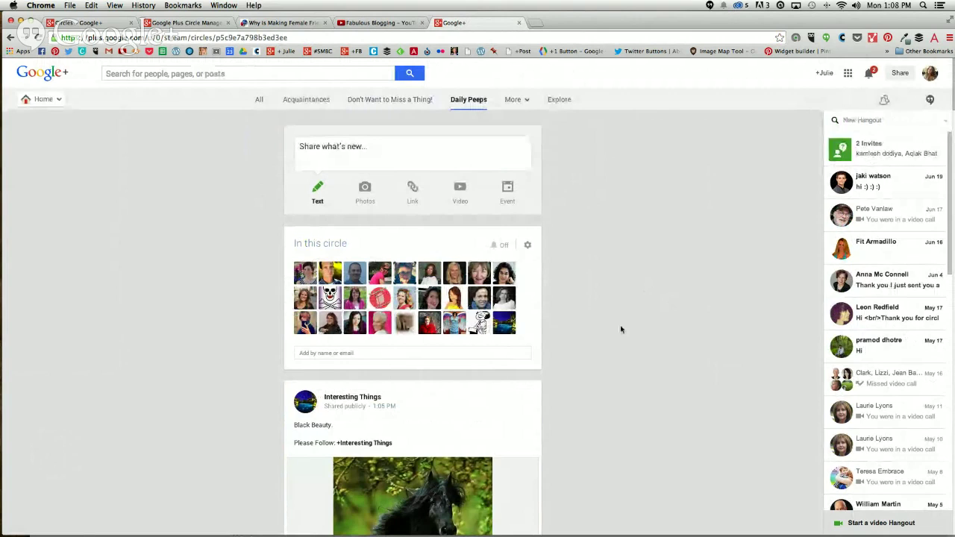
pyautogui.scroll(-3, 622, 327)
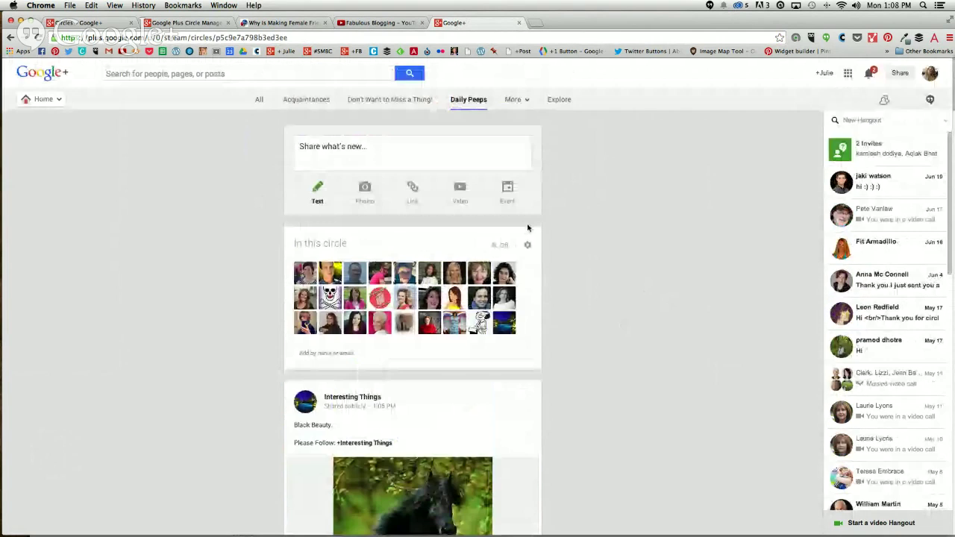
pyautogui.scroll(-10, 528, 227)
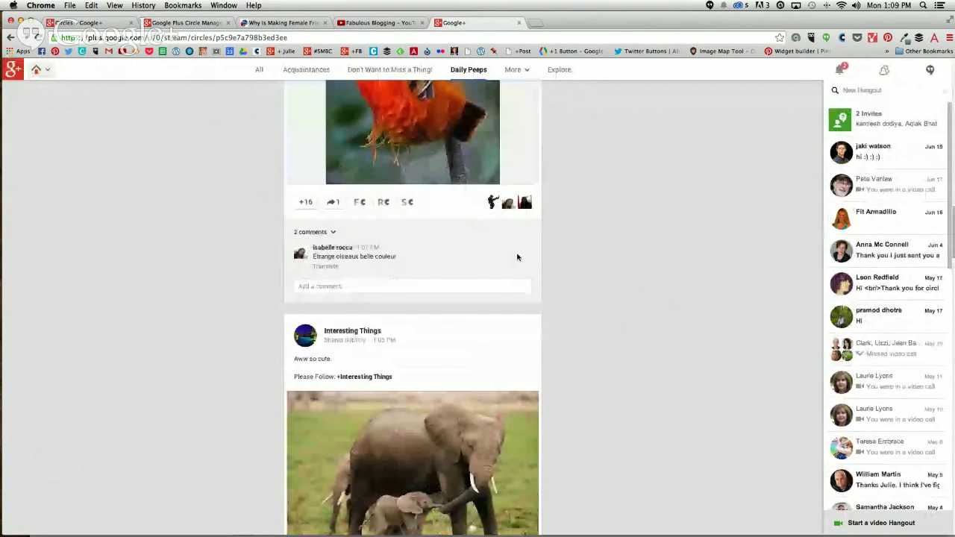
pyautogui.scroll(-5, 517, 256)
pyautogui.scroll(-4, 517, 257)
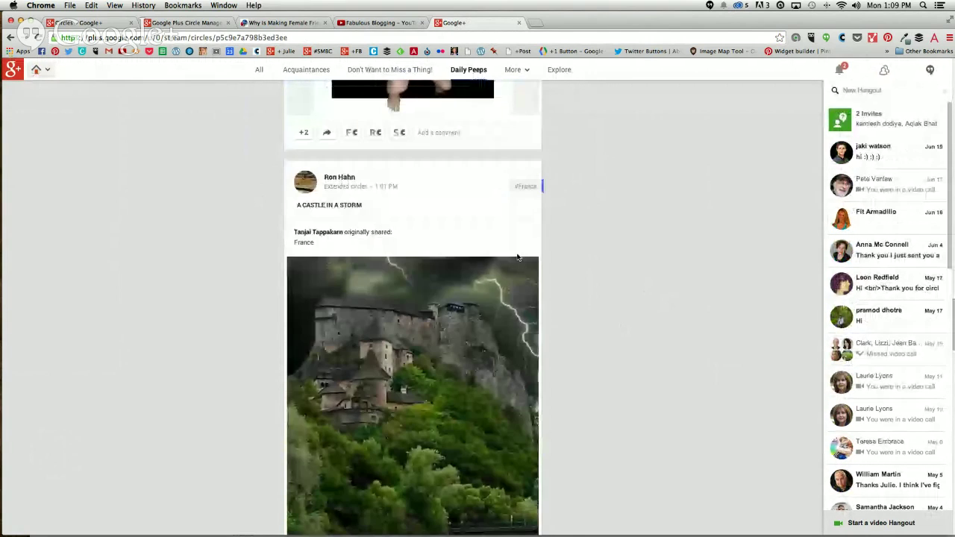
pyautogui.scroll(-5, 517, 257)
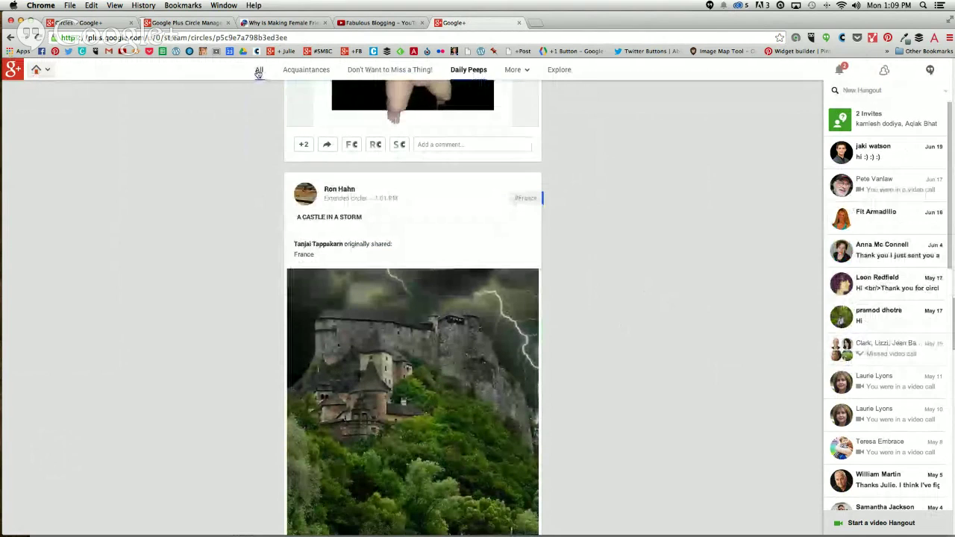
pyautogui.scroll(-5, 480, 242)
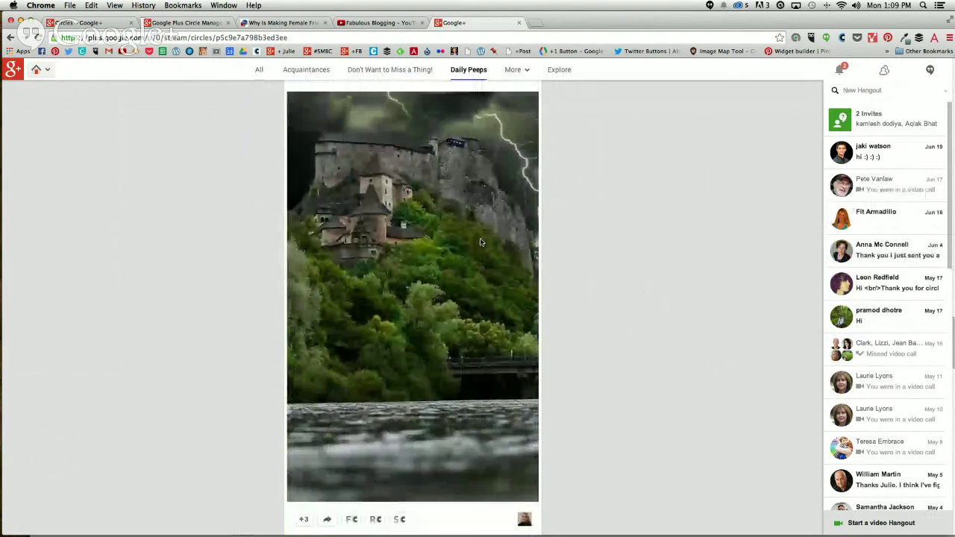
pyautogui.scroll(-3, 480, 243)
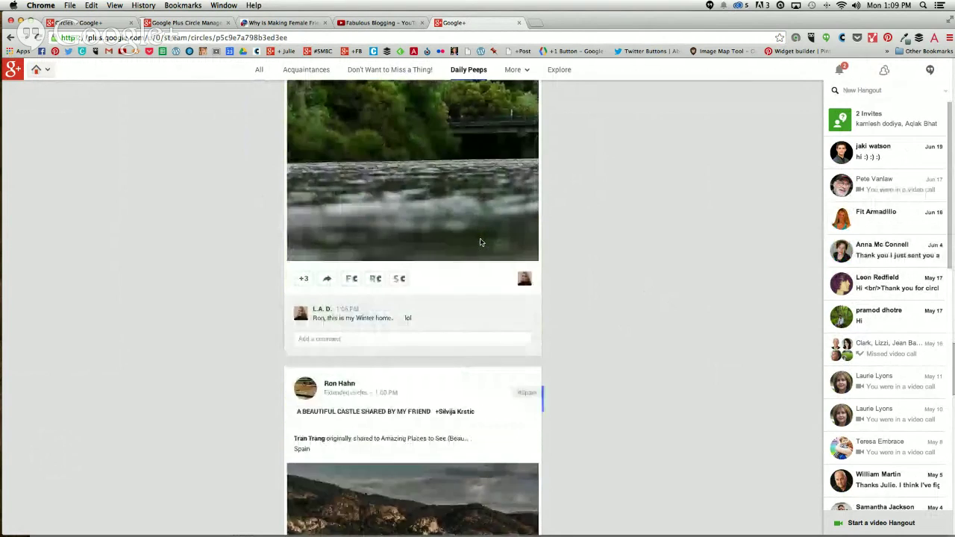
pyautogui.scroll(-5, 479, 241)
pyautogui.scroll(-6, 480, 238)
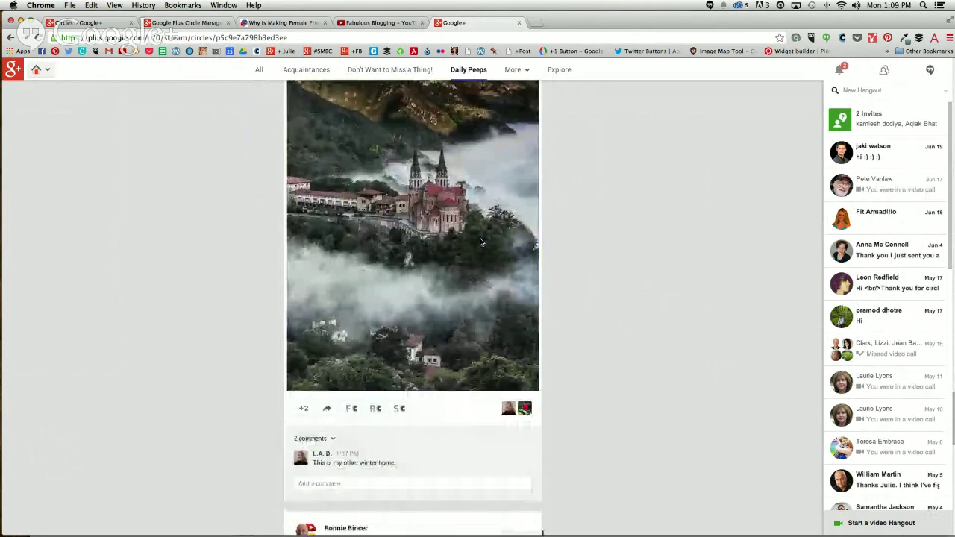
pyautogui.scroll(-10, 617, 254)
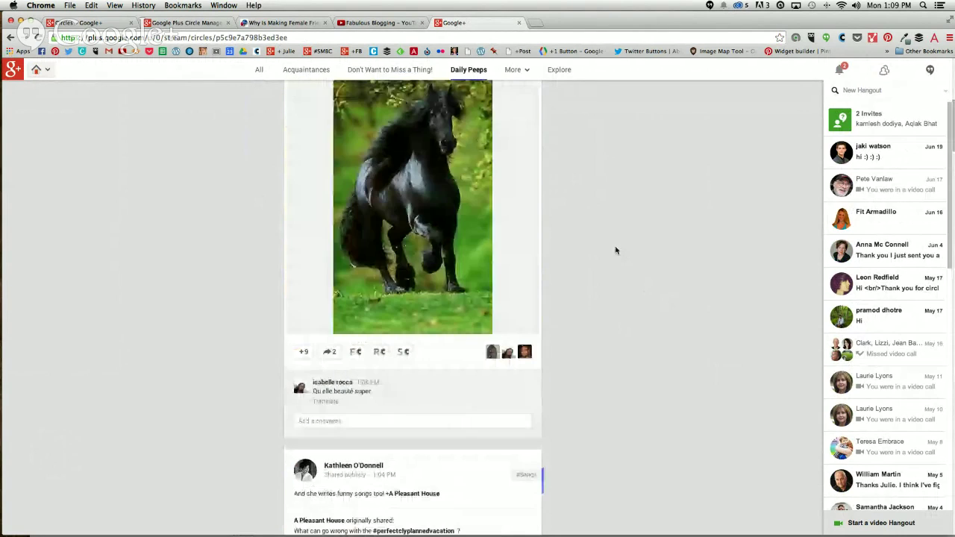
pyautogui.scroll(5, 615, 250)
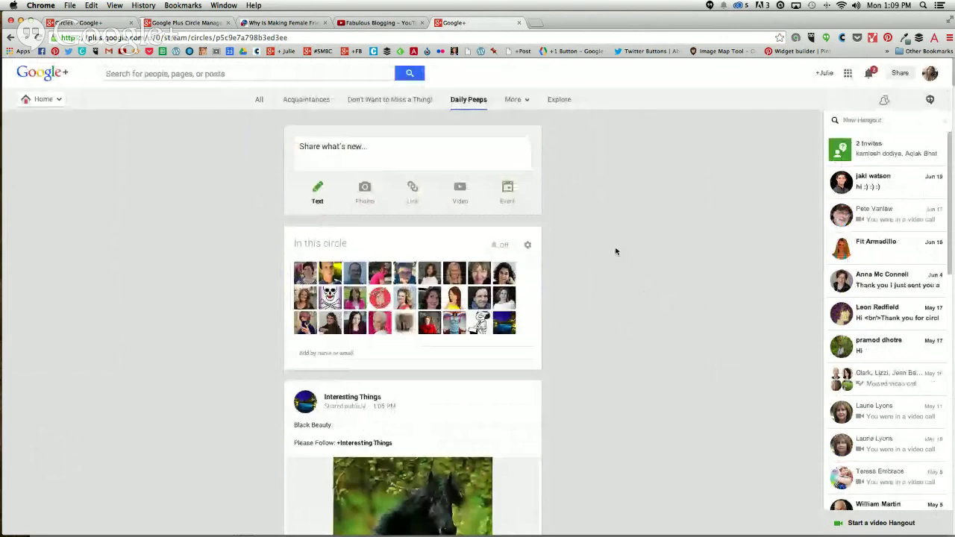
# Try turning notifications on and back off for the Don't Want to Miss a Thing! circle, checking the notifications list in between
pyautogui.click(375, 102)
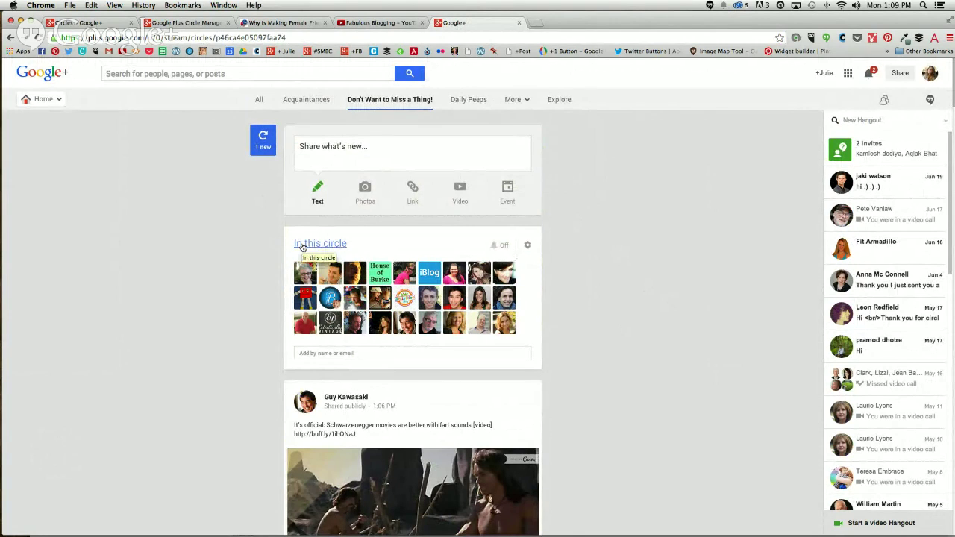
pyautogui.click(499, 246)
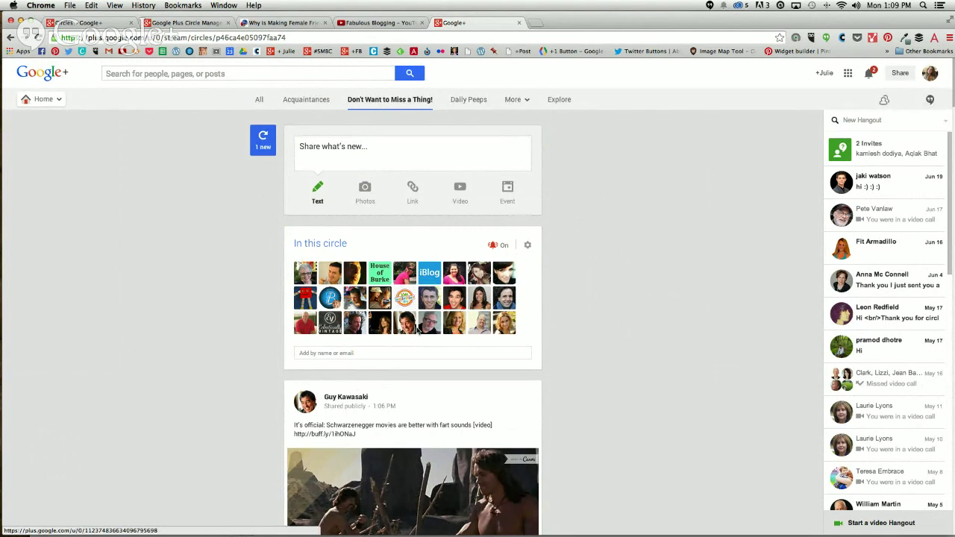
pyautogui.click(869, 73)
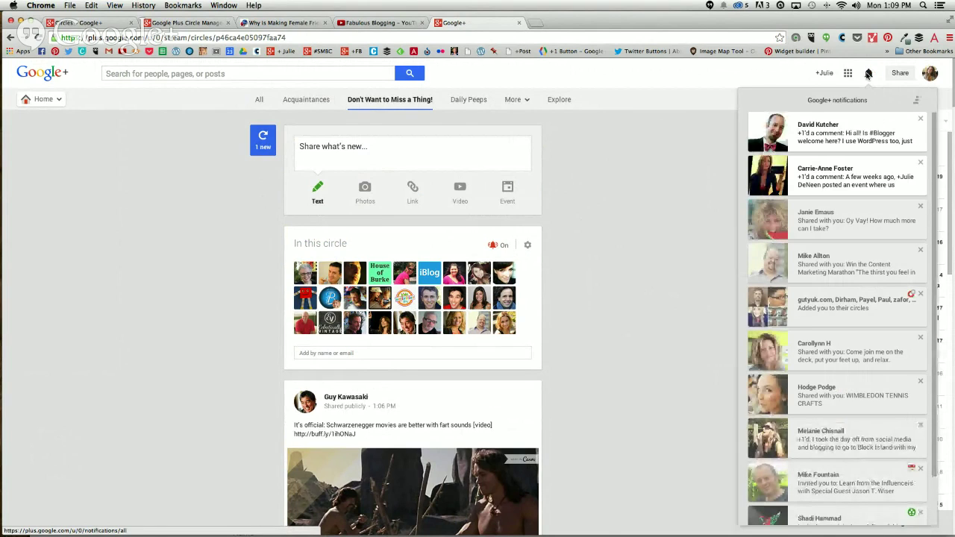
pyautogui.click(868, 72)
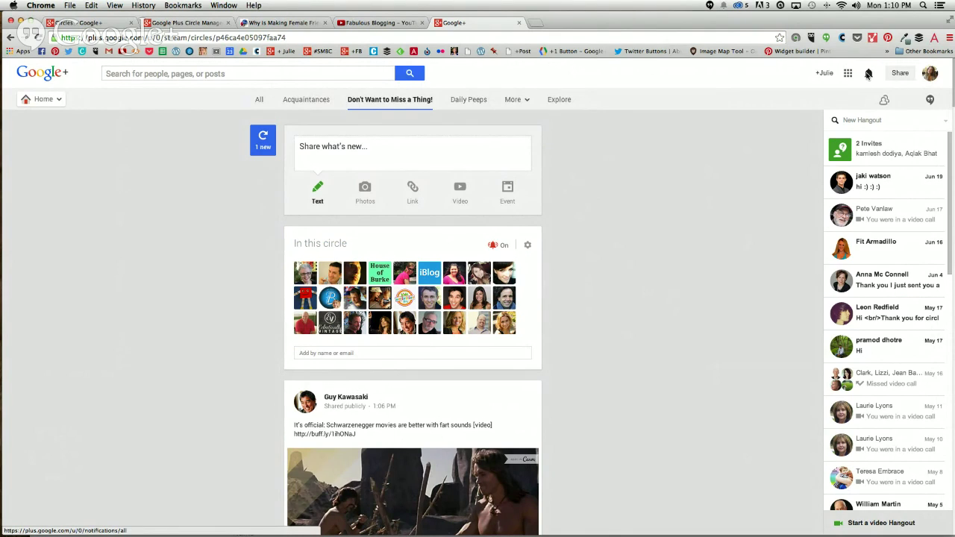
pyautogui.click(494, 245)
# Set the amount of Don't Want to Miss a Thing! circle posts shown in the Home stream to More
pyautogui.click(527, 247)
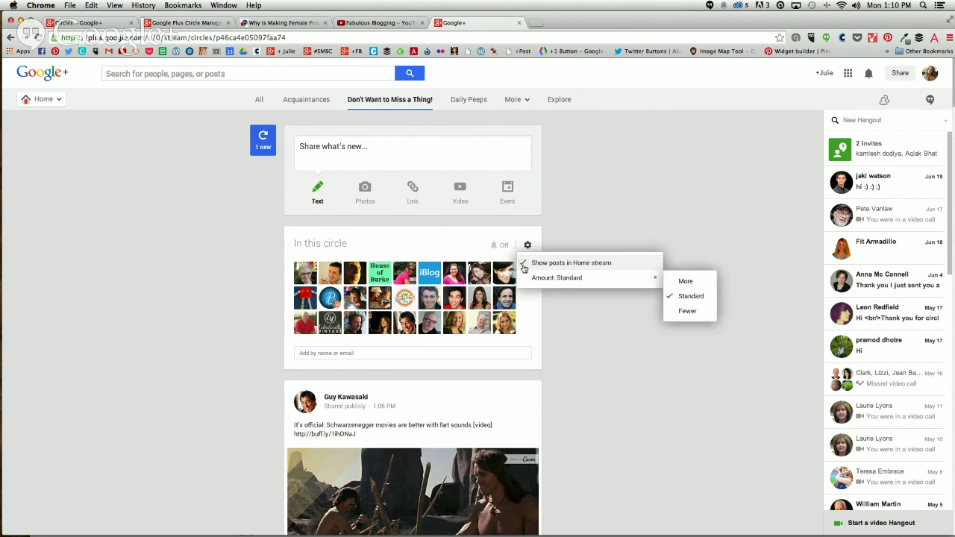
pyautogui.moveTo(541, 281)
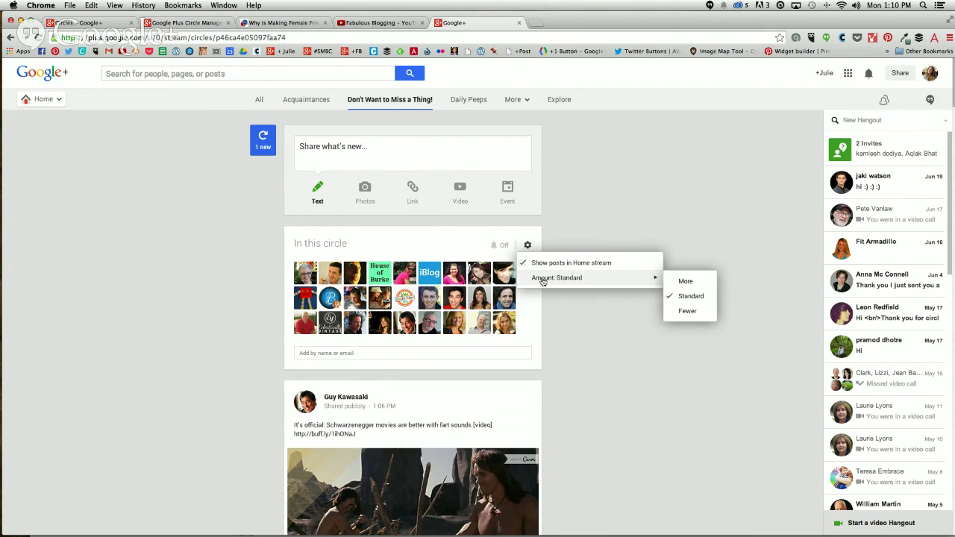
pyautogui.click(681, 283)
pyautogui.click(722, 191)
# Set the amount of Daily Peeps circle posts shown in the Home stream to More
pyautogui.click(466, 106)
pyautogui.click(527, 246)
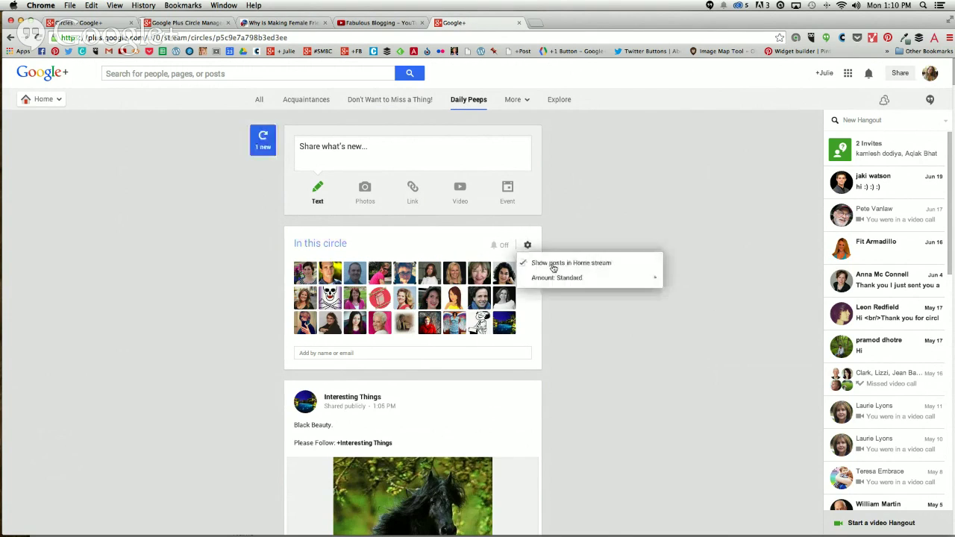
pyautogui.moveTo(610, 277)
pyautogui.click(678, 280)
pyautogui.click(616, 200)
# Set the amount of Acquaintances circle posts shown in the Home stream to Fewer
pyautogui.click(306, 99)
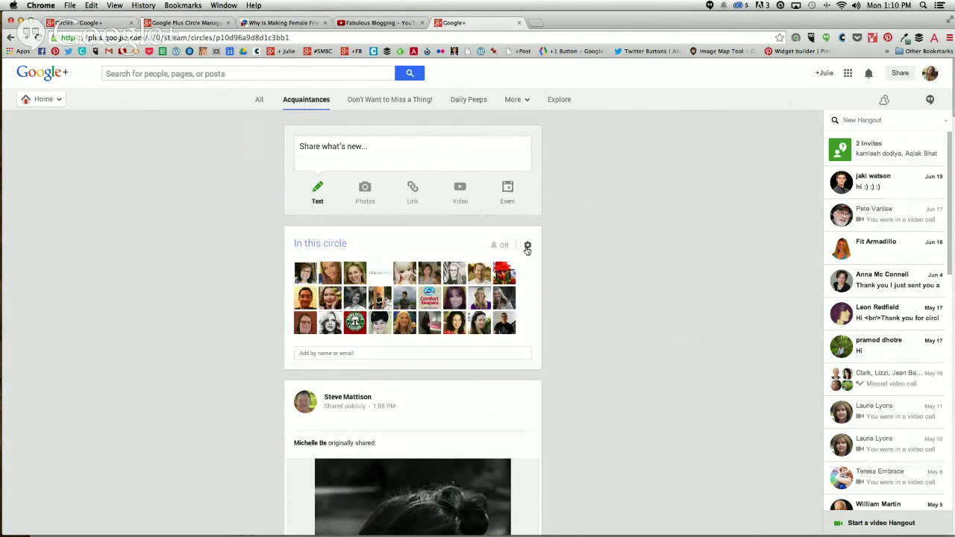
pyautogui.click(528, 246)
pyautogui.moveTo(575, 278)
pyautogui.click(686, 310)
# View the combined home stream with posts from all circles
pyautogui.click(258, 101)
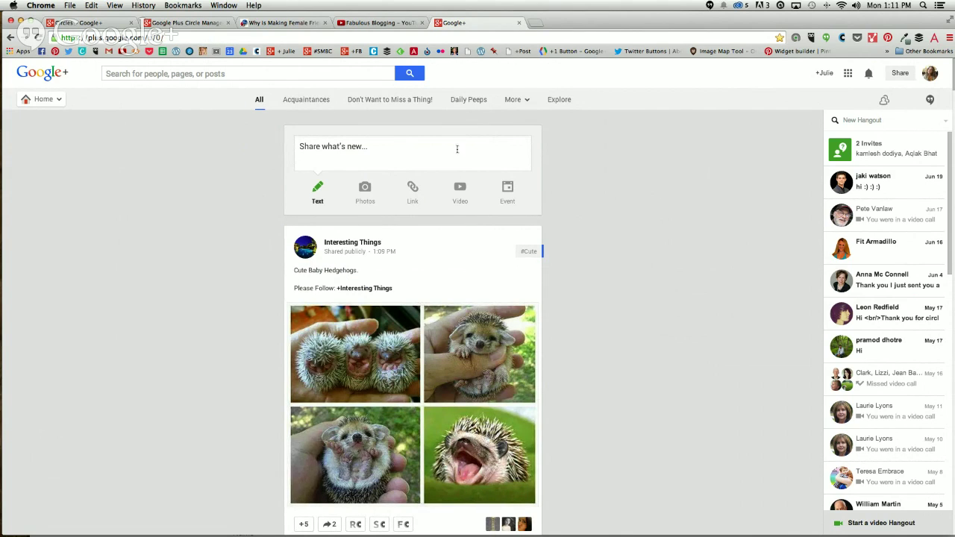
pyautogui.scroll(-6, 601, 237)
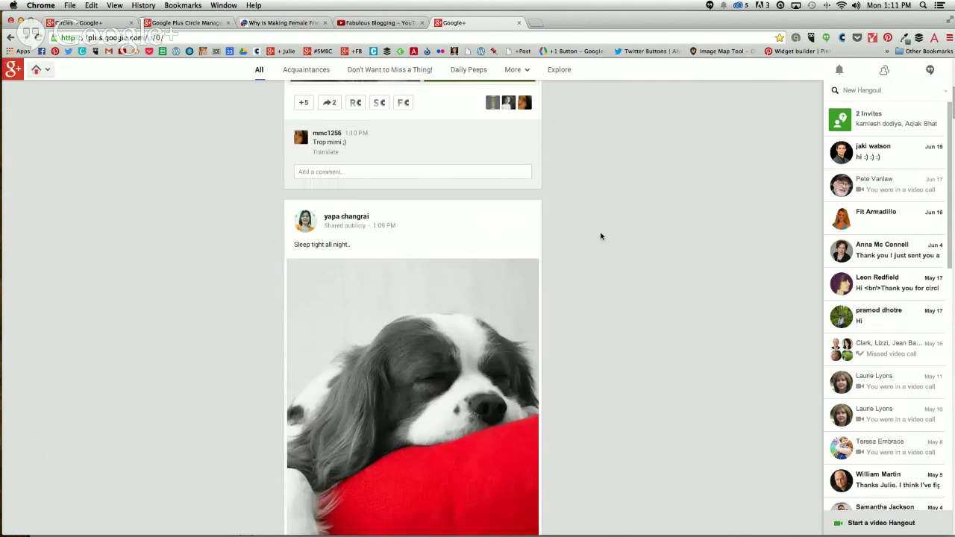
# Reload the home stream and open your own profile's posts
pyautogui.scroll(5, 600, 236)
pyautogui.scroll(2, 602, 237)
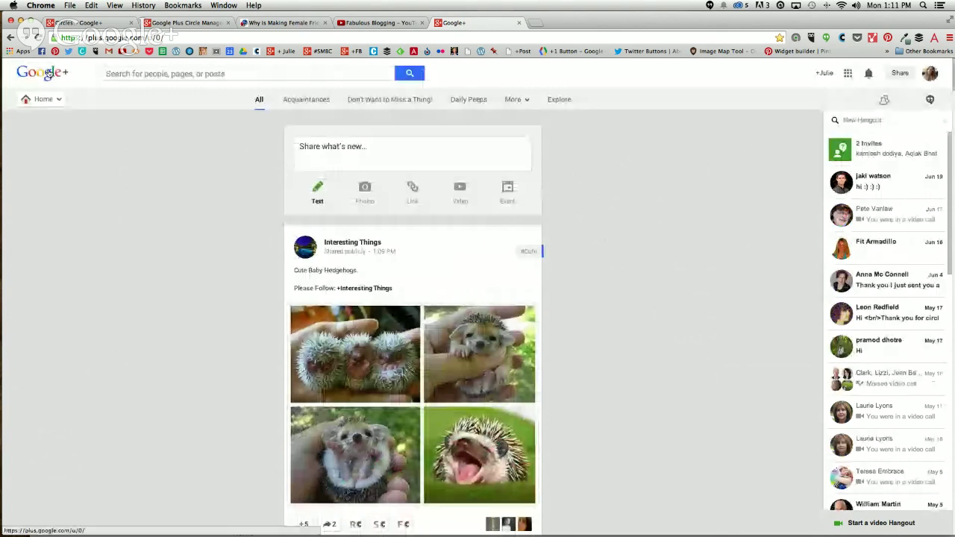
pyautogui.click(48, 73)
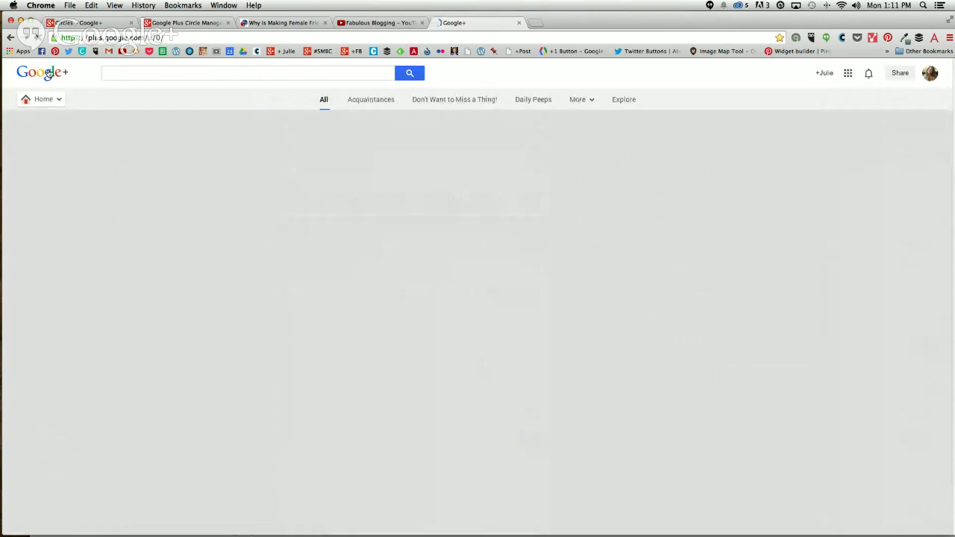
pyautogui.click(931, 75)
pyautogui.click(878, 137)
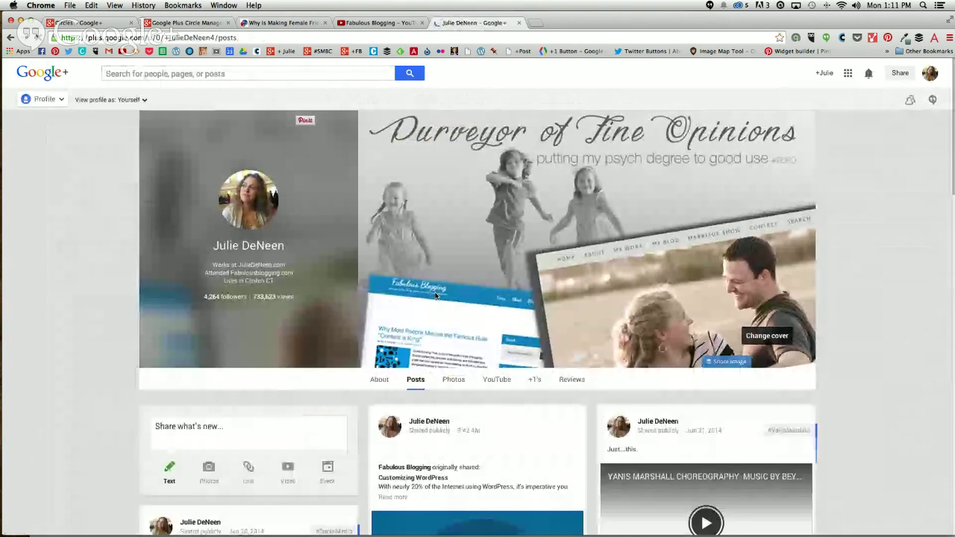
# Add the commenter on the Block Island photo post to the Acquaintances circle
pyautogui.scroll(-5, 436, 296)
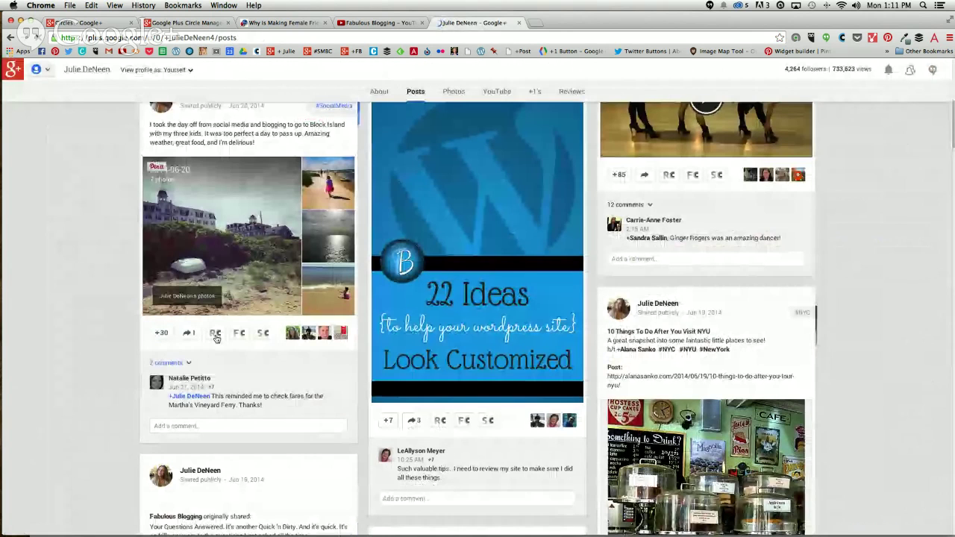
pyautogui.moveTo(194, 381)
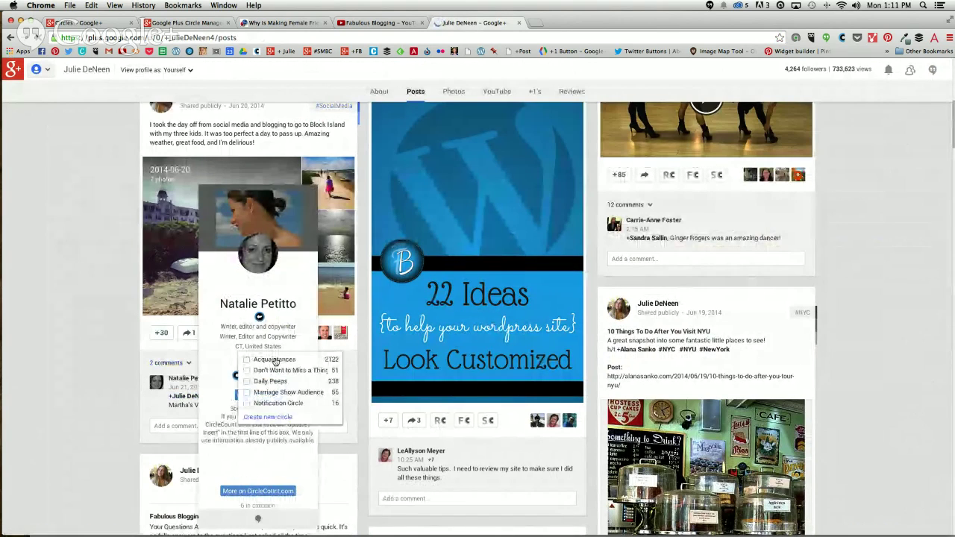
pyautogui.click(276, 360)
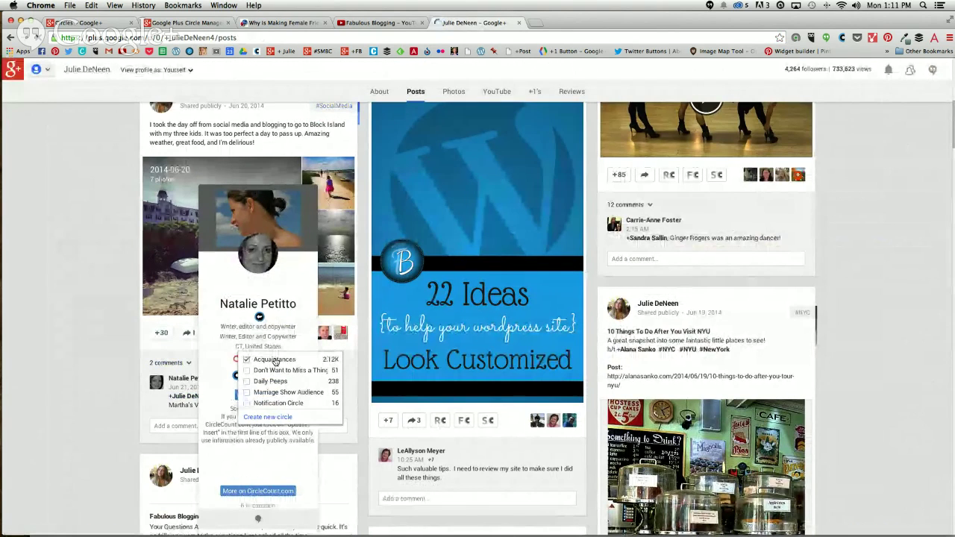
# Expand the comments on the "They couldn't Deliver Me" post and check which circle one of the commenters belongs to
pyautogui.scroll(-1, 563, 453)
pyautogui.scroll(-3, 563, 453)
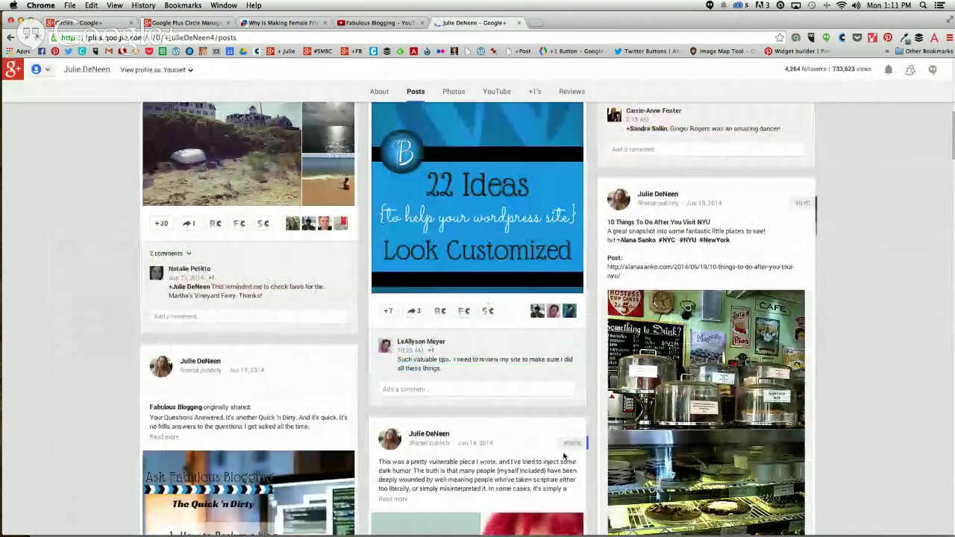
pyautogui.scroll(-6, 563, 455)
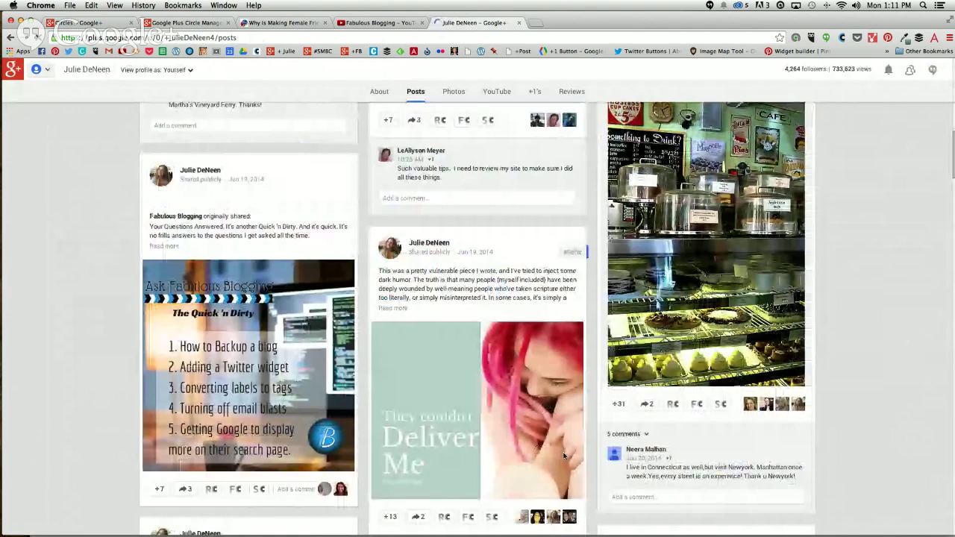
pyautogui.scroll(-6, 564, 455)
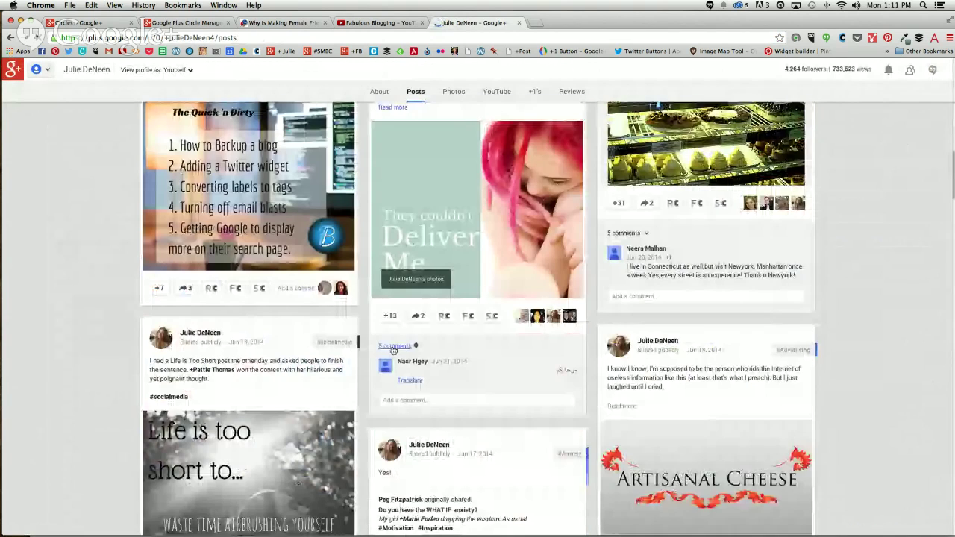
pyautogui.click(394, 347)
pyautogui.scroll(-3, 671, 406)
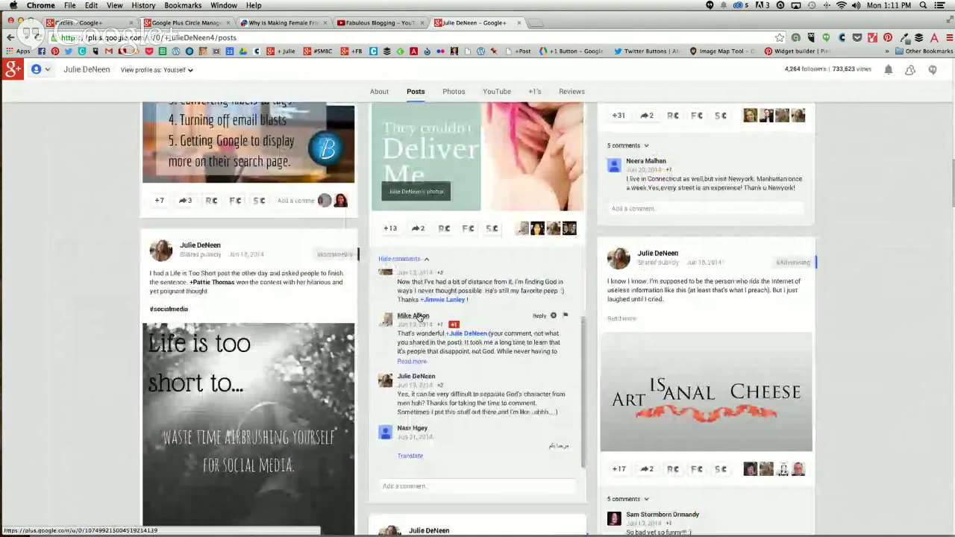
pyautogui.moveTo(419, 317)
pyautogui.moveTo(484, 316)
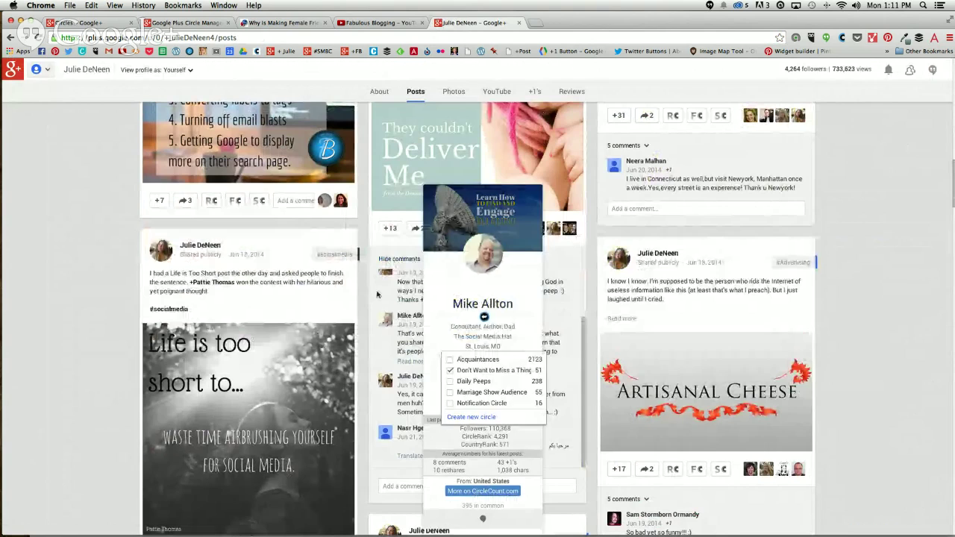
# Move the post's first commenter from the Daily Peeps circle to Don't Want to Miss a Thing!
pyautogui.scroll(2, 403, 291)
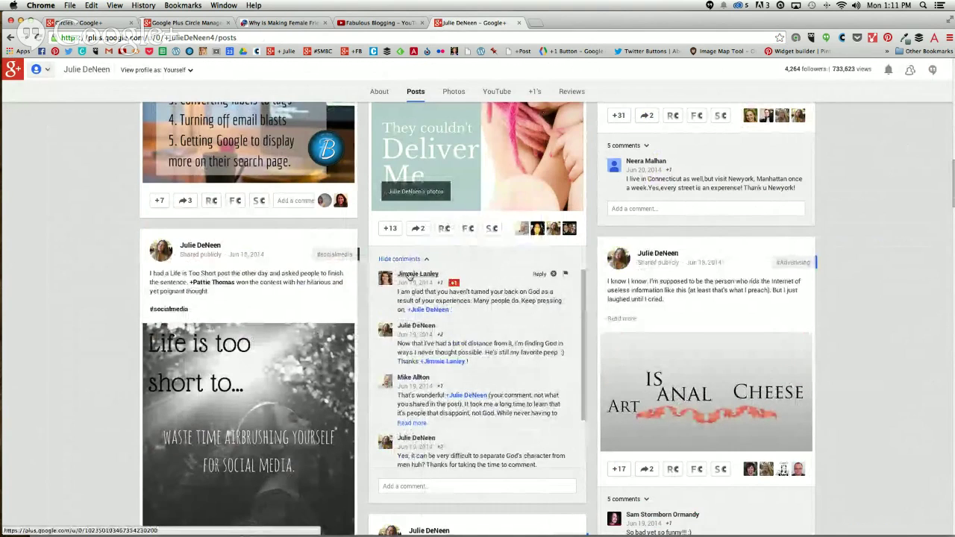
pyautogui.moveTo(409, 276)
pyautogui.moveTo(473, 393)
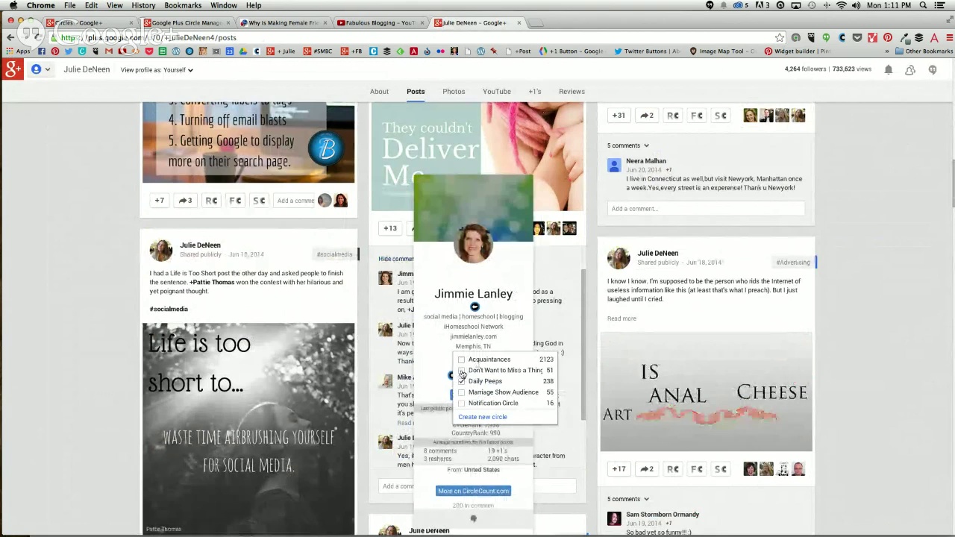
pyautogui.click(462, 371)
pyautogui.click(462, 382)
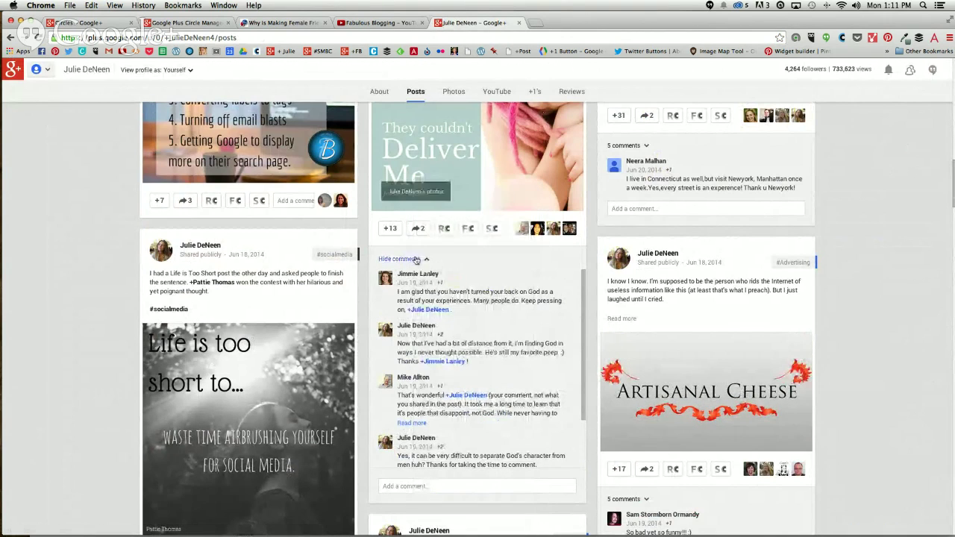
# Display the activity list of people who +1'd, reshared or commented on the "They couldn't Deliver Me" post
pyautogui.scroll(3, 602, 317)
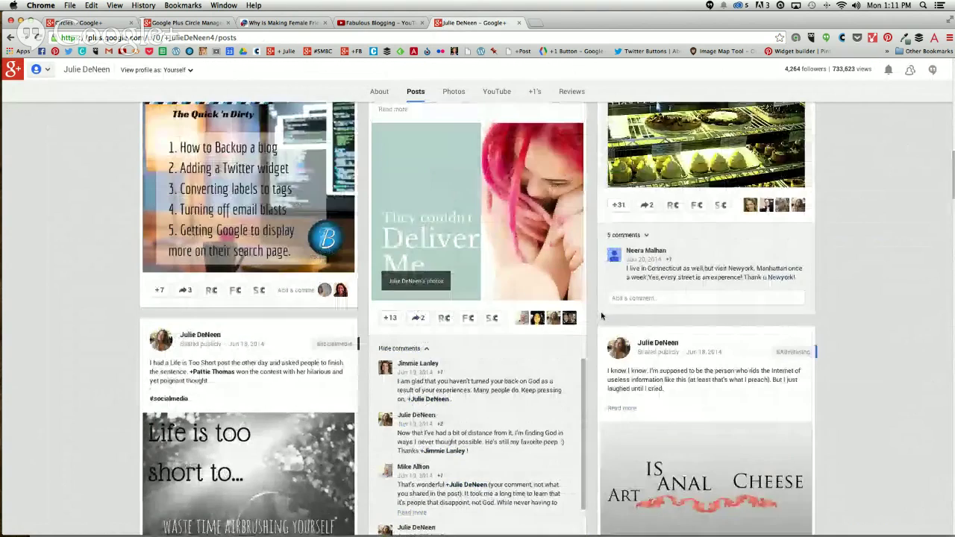
pyautogui.scroll(5, 601, 316)
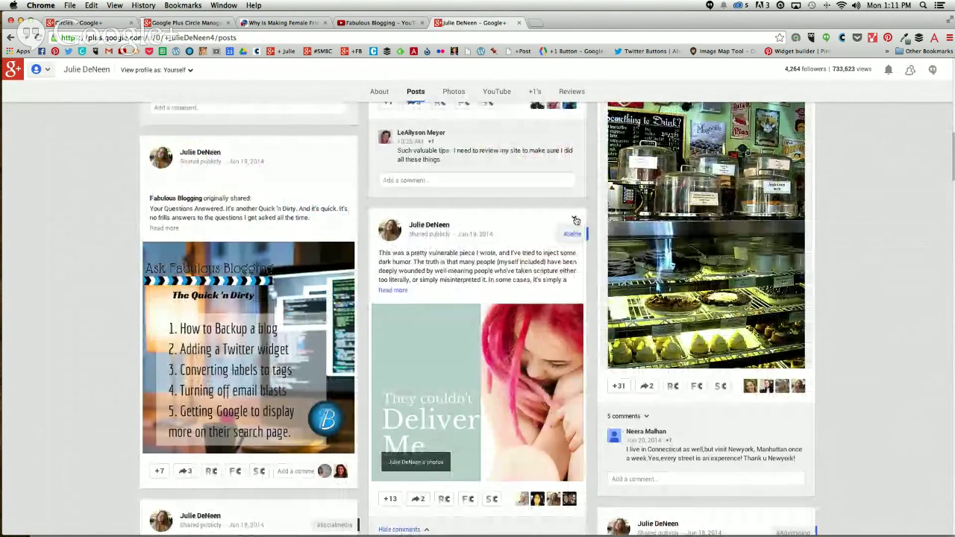
pyautogui.click(575, 220)
pyautogui.click(540, 230)
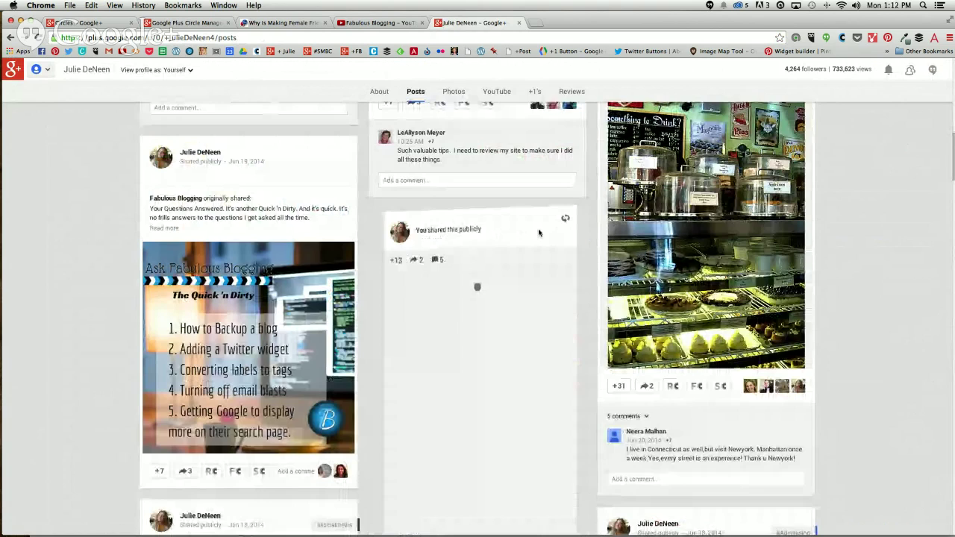
pyautogui.scroll(-4, 539, 233)
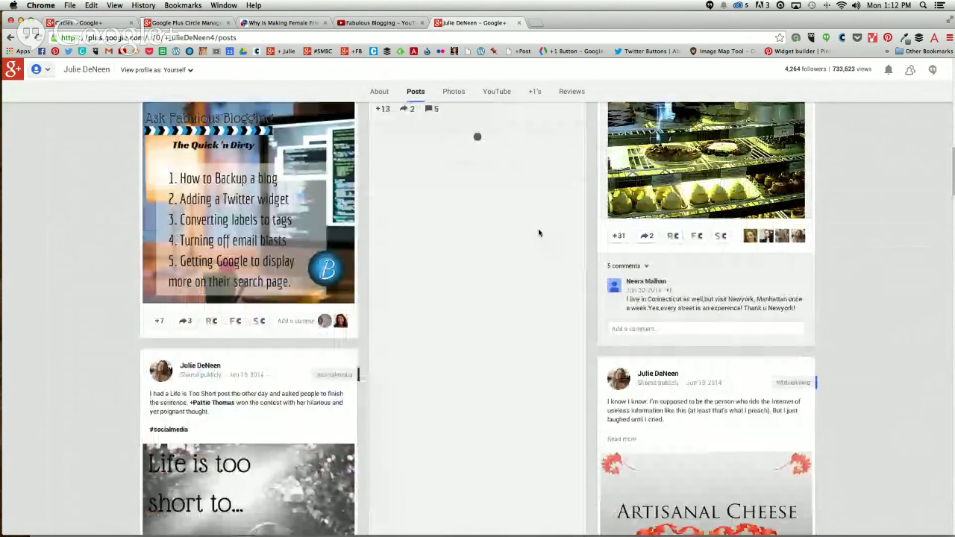
# Move the first and fifth people in the post's activity list from Acquaintances to Daily Peeps
pyautogui.moveTo(543, 144)
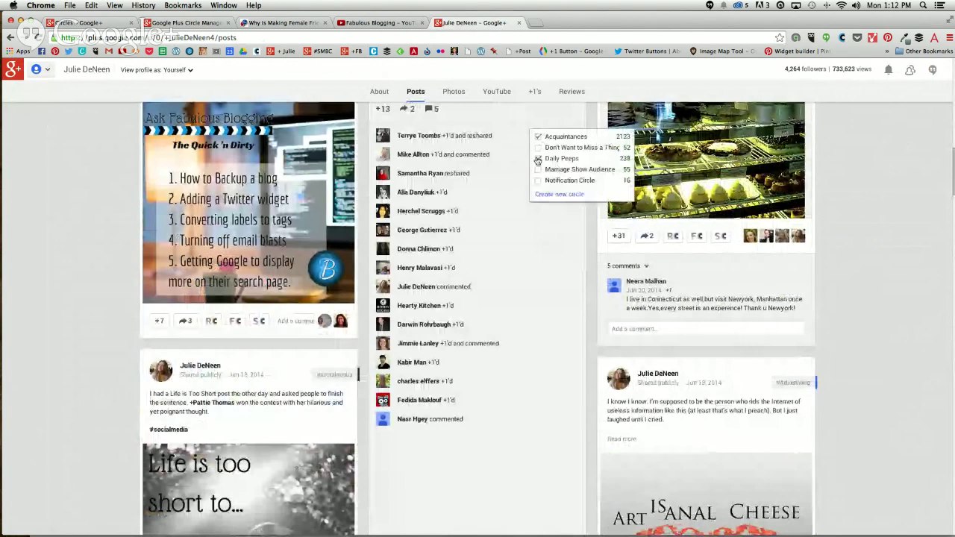
pyautogui.moveTo(489, 180)
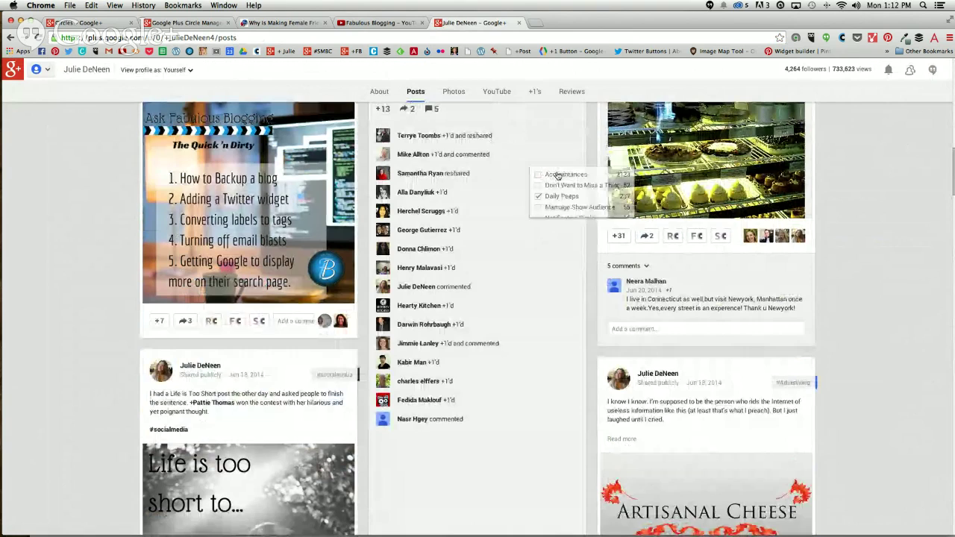
pyautogui.moveTo(472, 211)
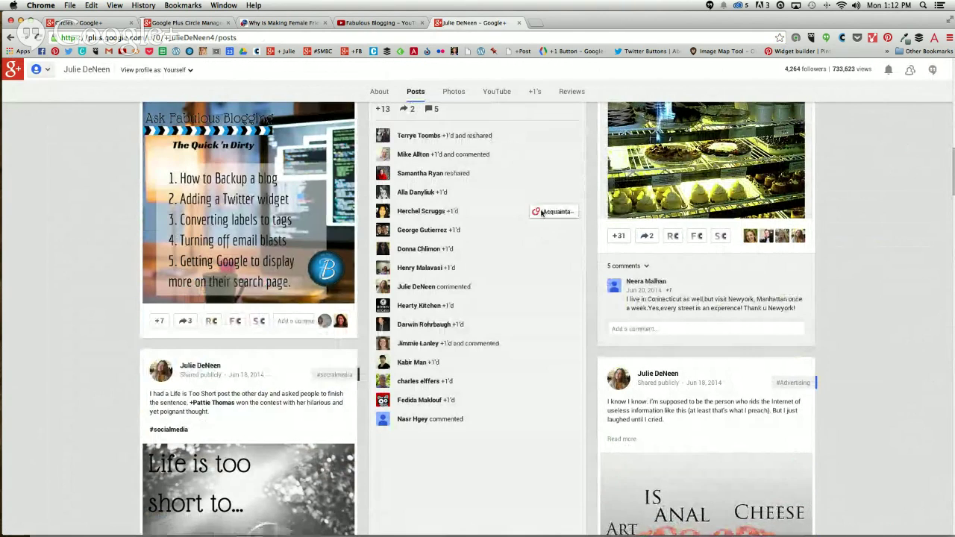
pyautogui.click(537, 211)
pyautogui.click(538, 233)
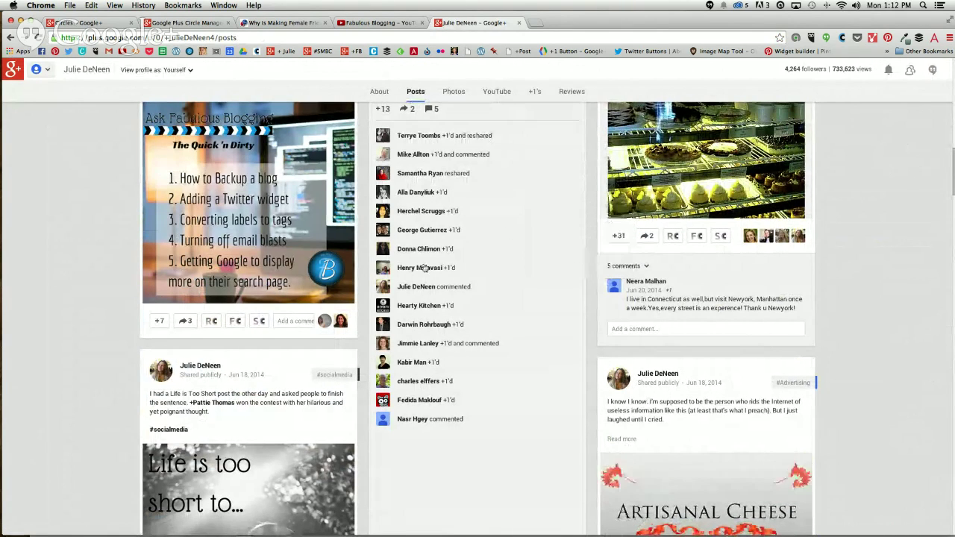
pyautogui.moveTo(422, 368)
pyautogui.tripleClick(438, 384)
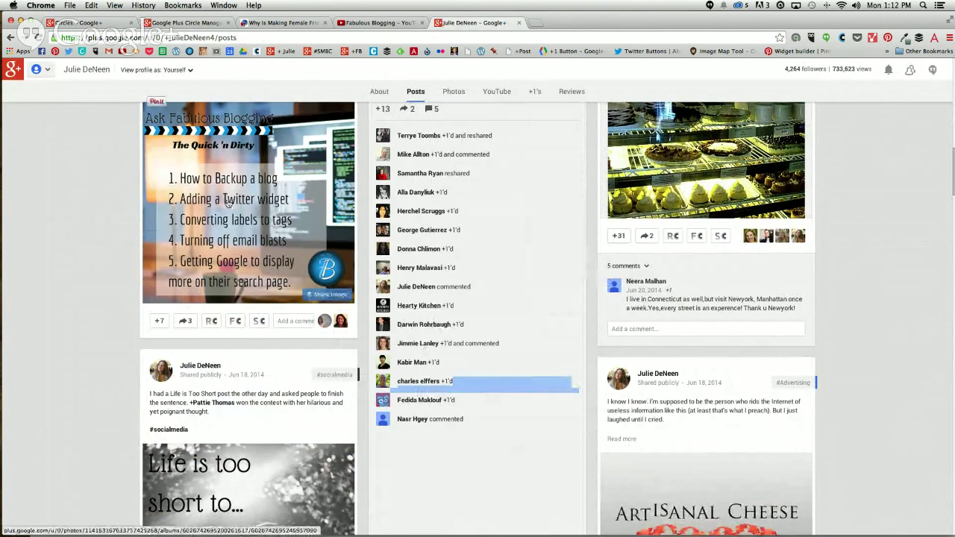
# Leave the profile and open the overview of your circles in the People section
pyautogui.scroll(3, 319, 132)
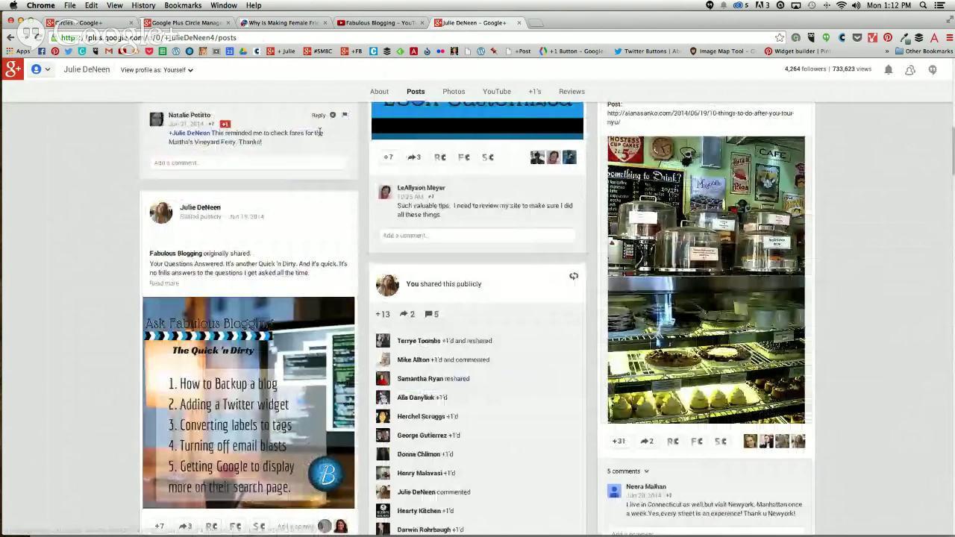
pyautogui.scroll(3, 319, 132)
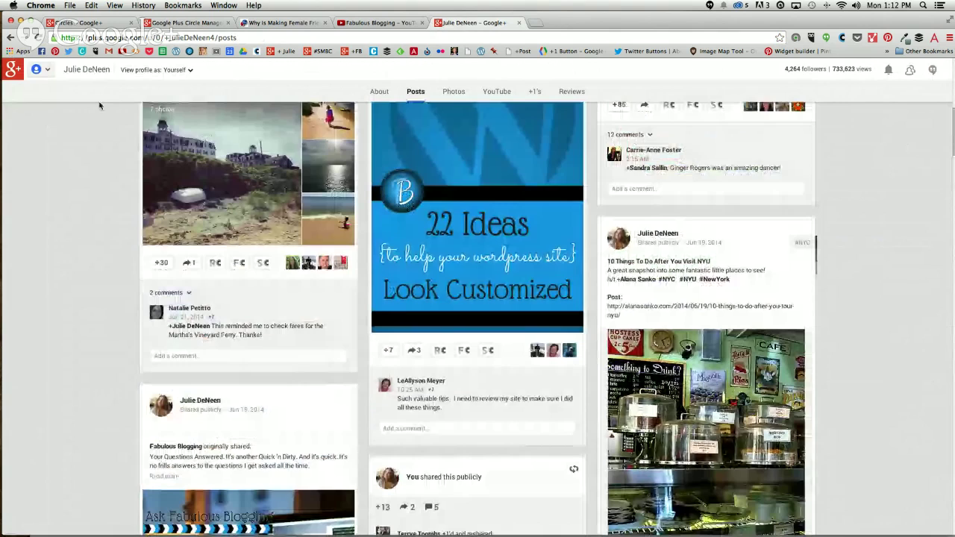
pyautogui.click(13, 70)
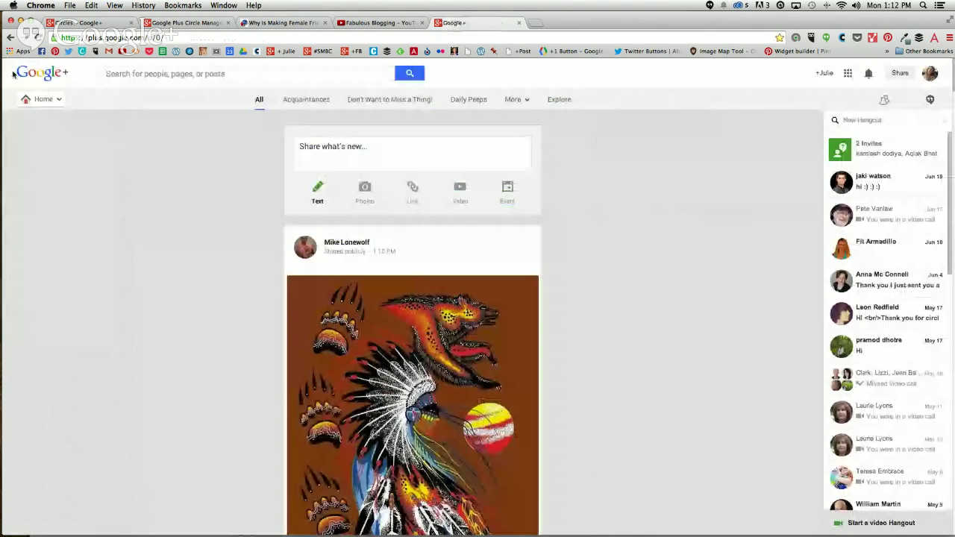
pyautogui.moveTo(13, 73)
pyautogui.click(36, 144)
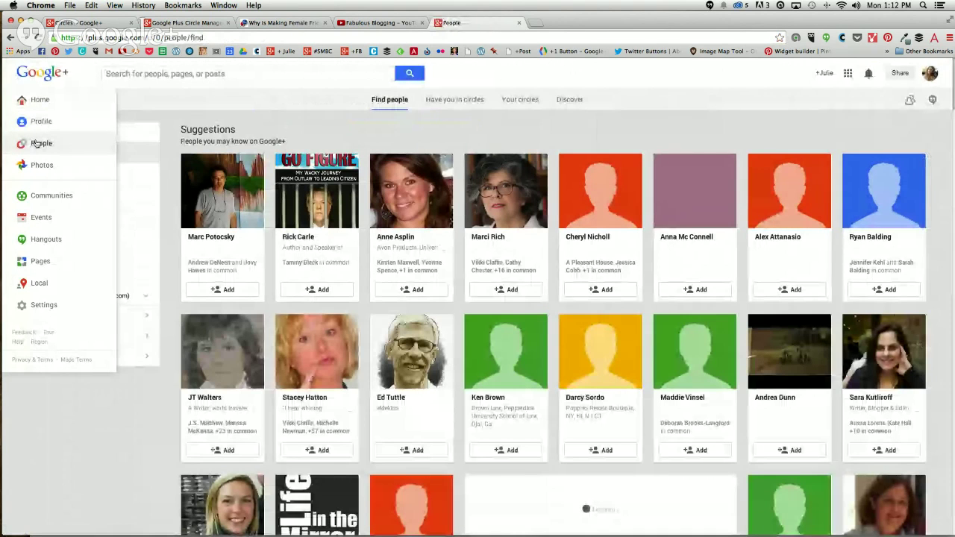
pyautogui.click(513, 100)
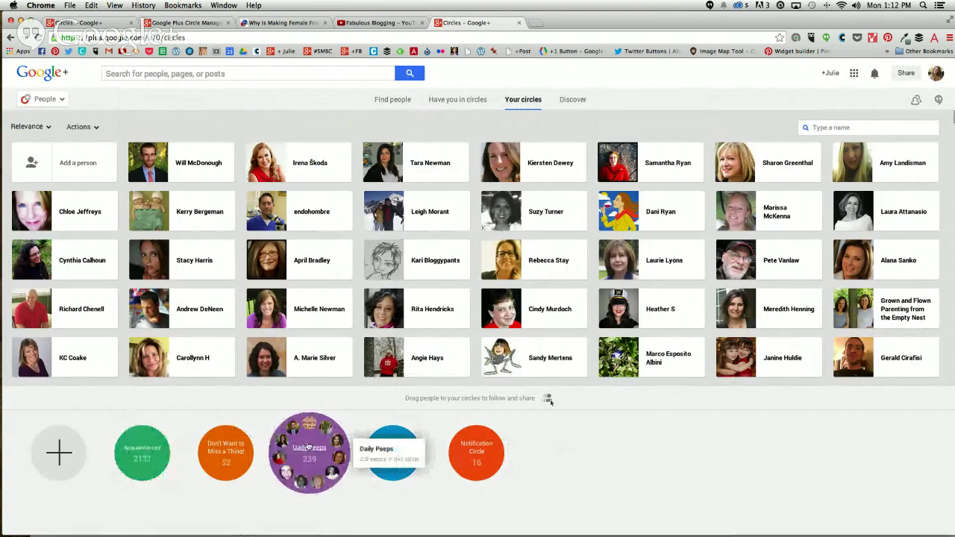
# View the members of the Daily Peeps circle, followed by those of Acquaintances
pyautogui.click(308, 446)
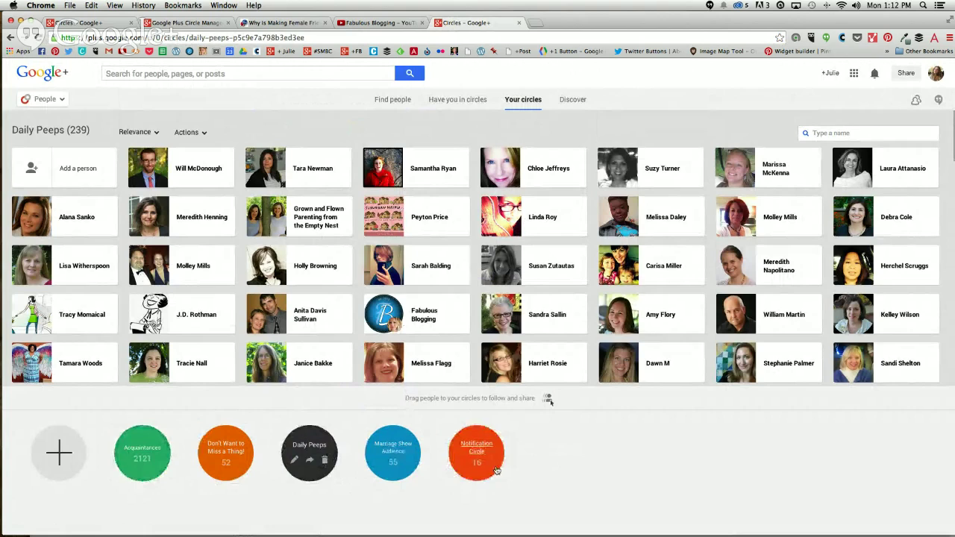
pyautogui.moveTo(481, 448)
pyautogui.moveTo(139, 445)
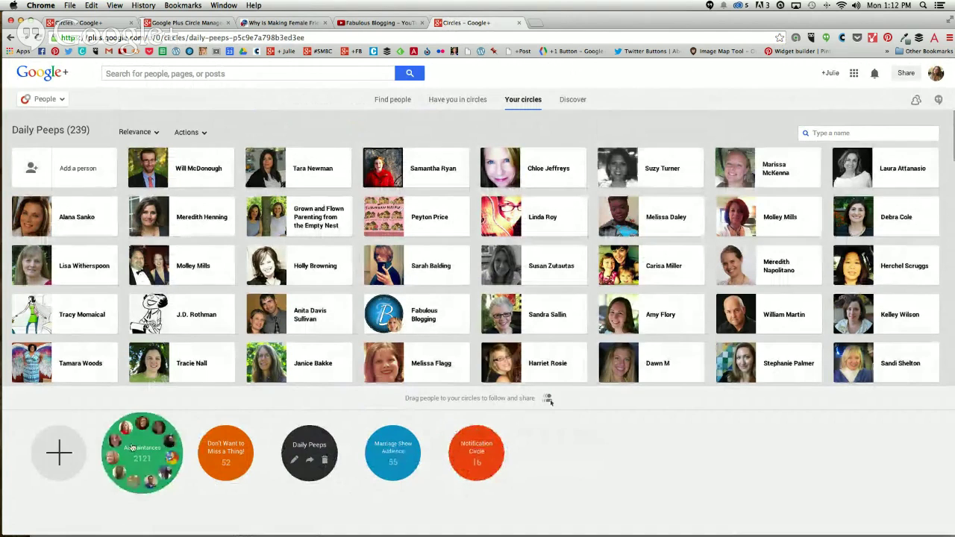
pyautogui.click(139, 445)
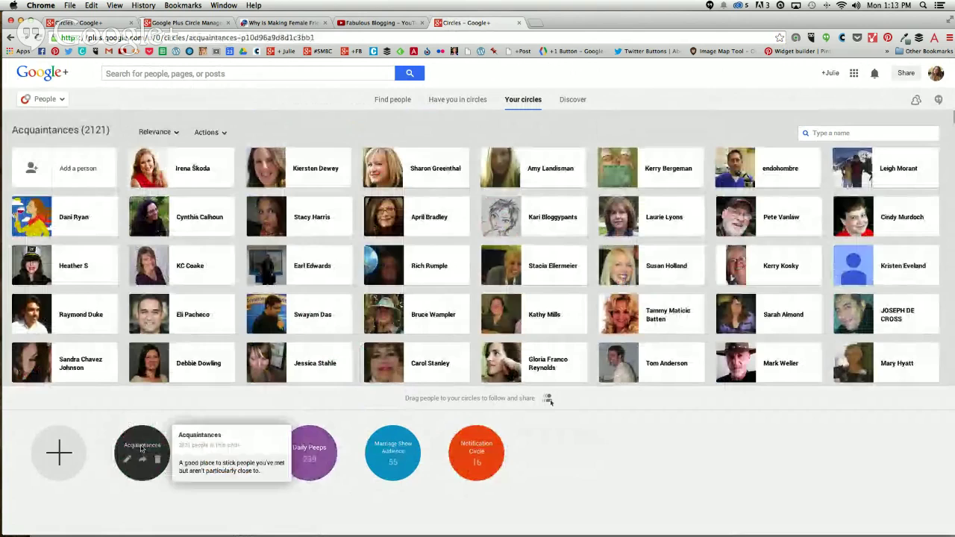
# Examine the sorting and action choices available for the Acquaintances circle, including sharing the circle
pyautogui.moveTo(138, 445)
pyautogui.mouseDown()
pyautogui.moveTo(220, 435)
pyautogui.moveTo(226, 446)
pyautogui.moveTo(138, 442)
pyautogui.mouseUp()
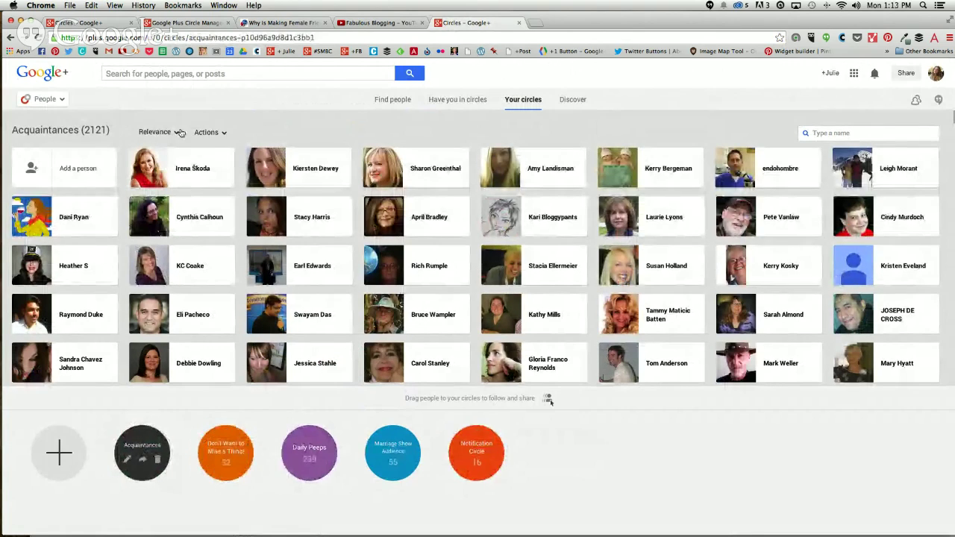
pyautogui.click(157, 132)
pyautogui.click(207, 132)
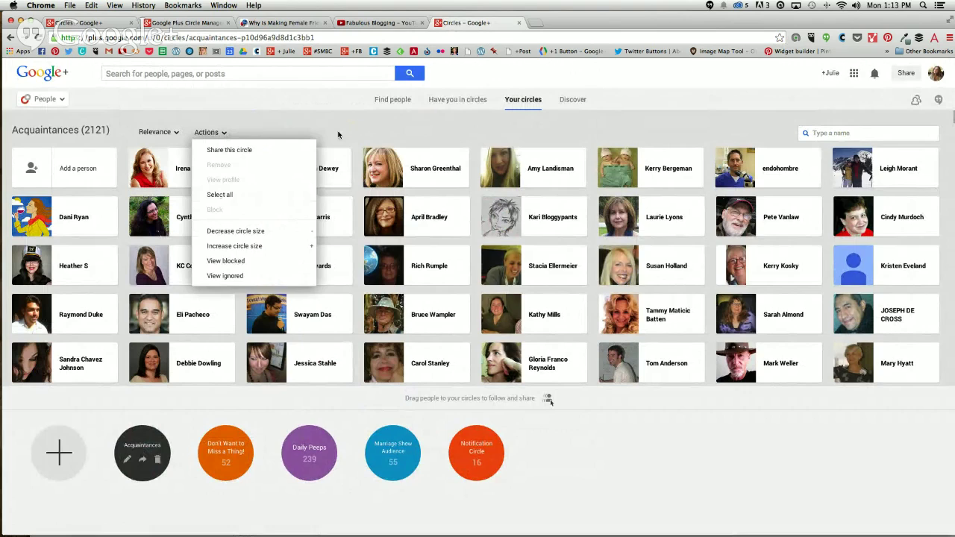
pyautogui.click(249, 135)
pyautogui.click(230, 134)
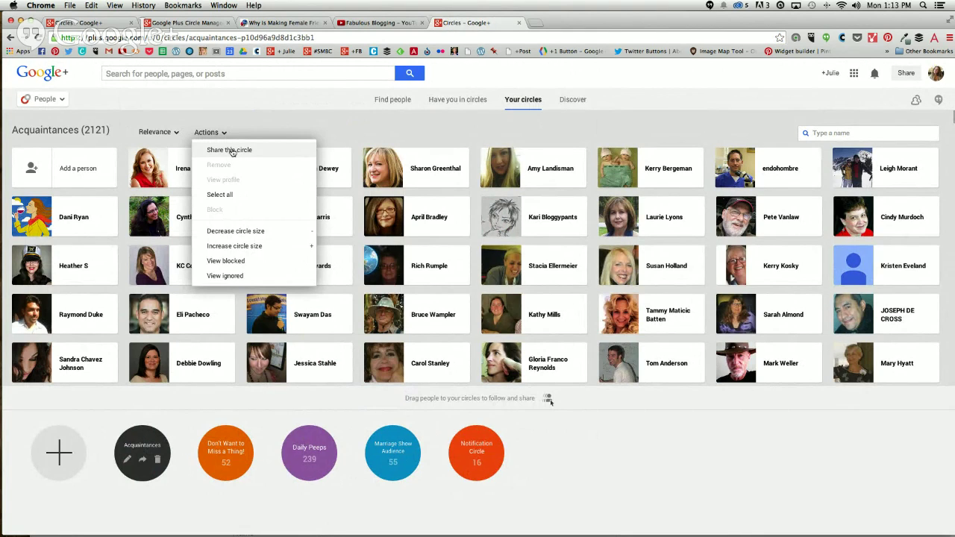
# View the Don't Want to Miss a Thing! circle and its sharing form, leaving the form without sharing
pyautogui.click(226, 451)
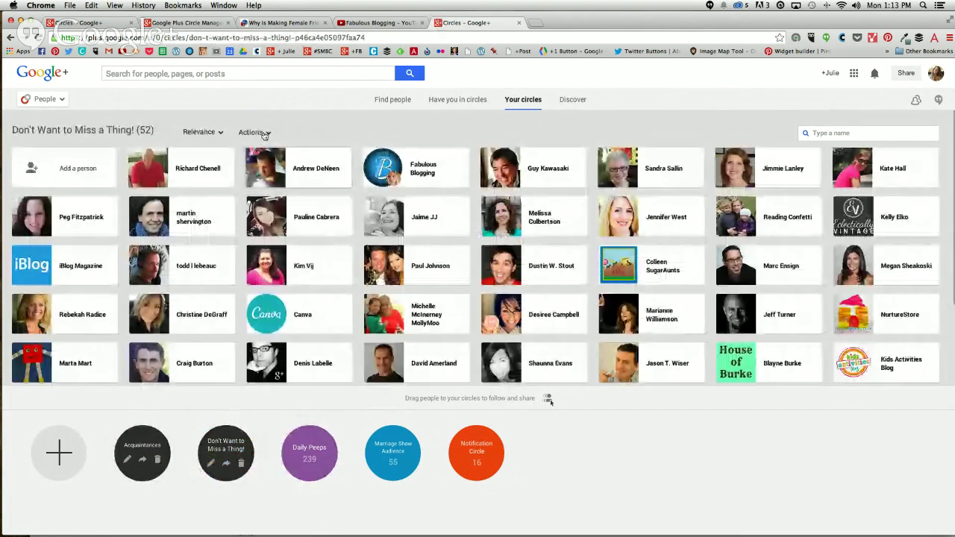
pyautogui.click(256, 132)
pyautogui.click(547, 399)
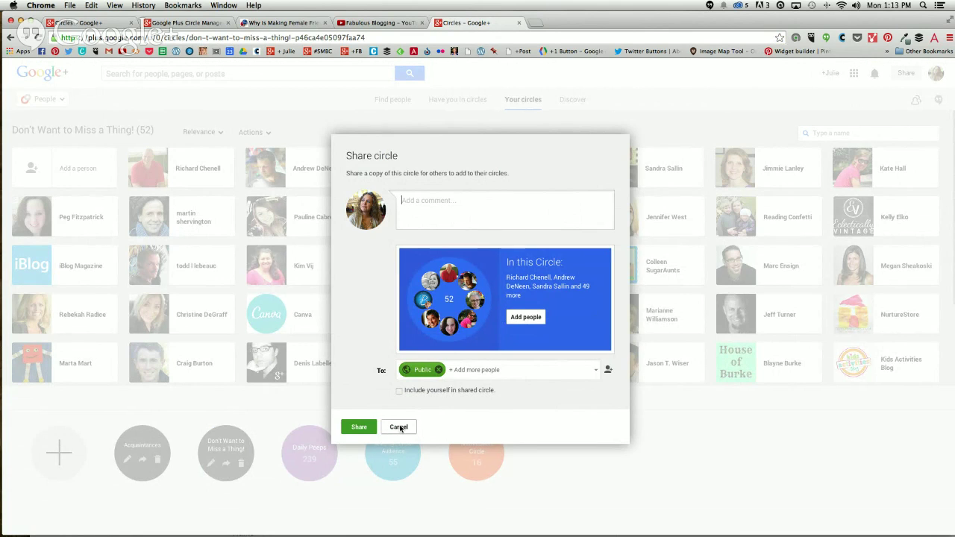
pyautogui.click(400, 427)
# Sort the members of the Acquaintances circle by Recently updated and review the actions available for the circle
pyautogui.click(216, 133)
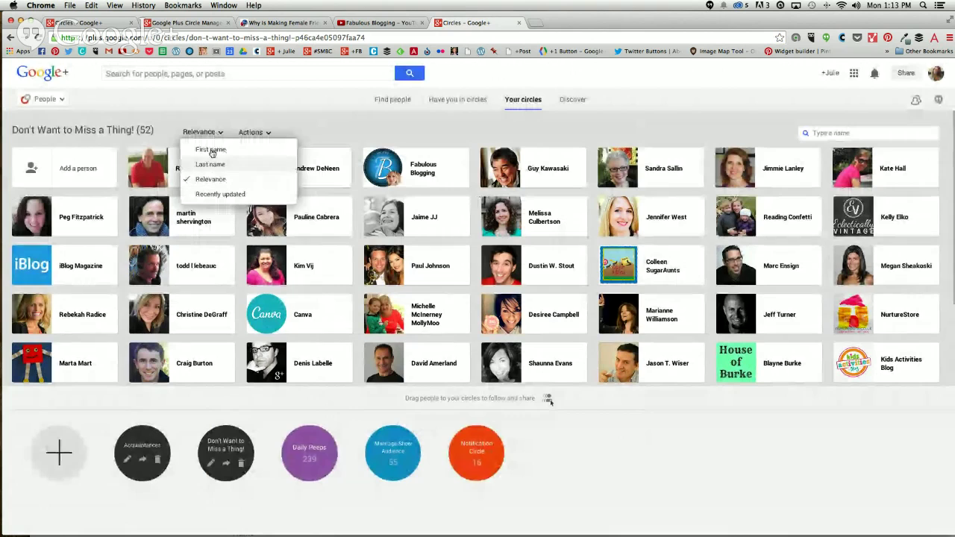
pyautogui.click(145, 448)
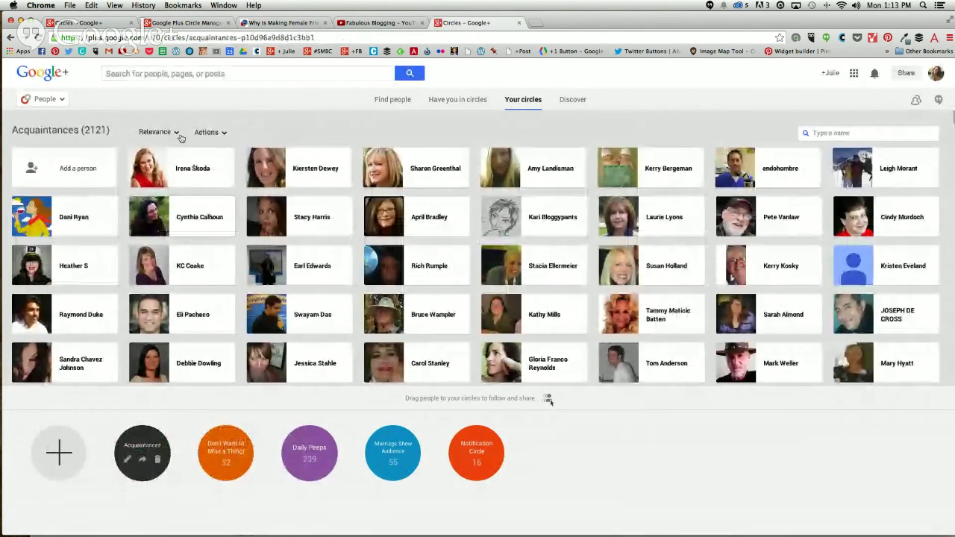
pyautogui.click(157, 132)
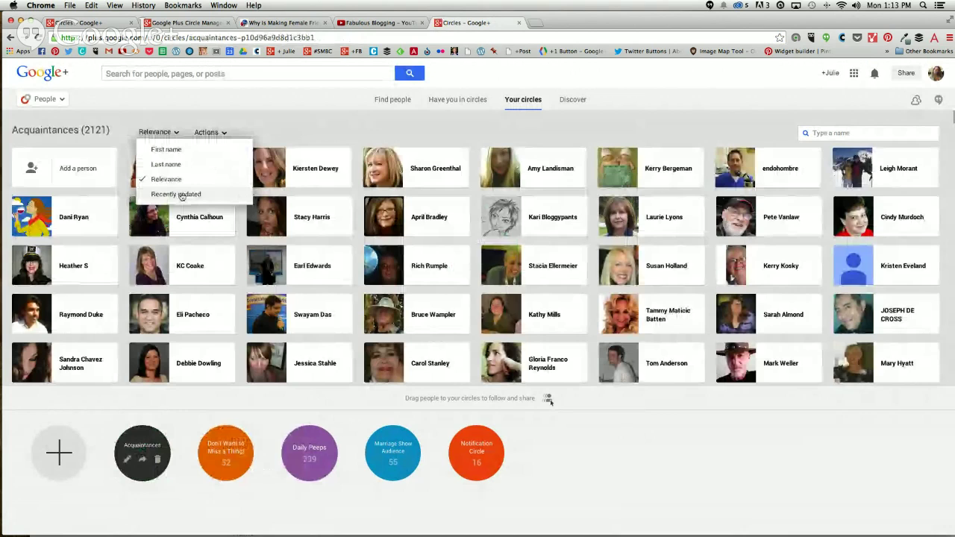
pyautogui.click(181, 195)
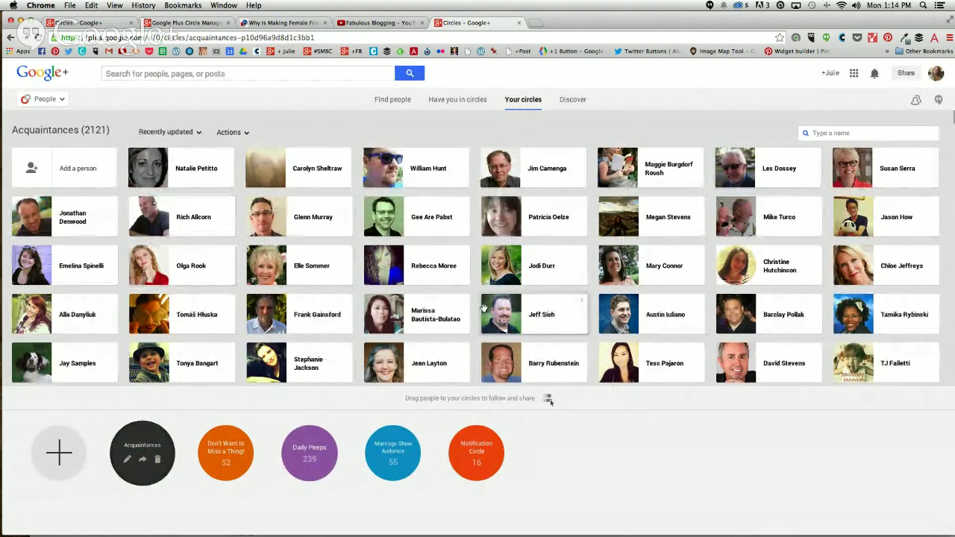
pyautogui.click(231, 132)
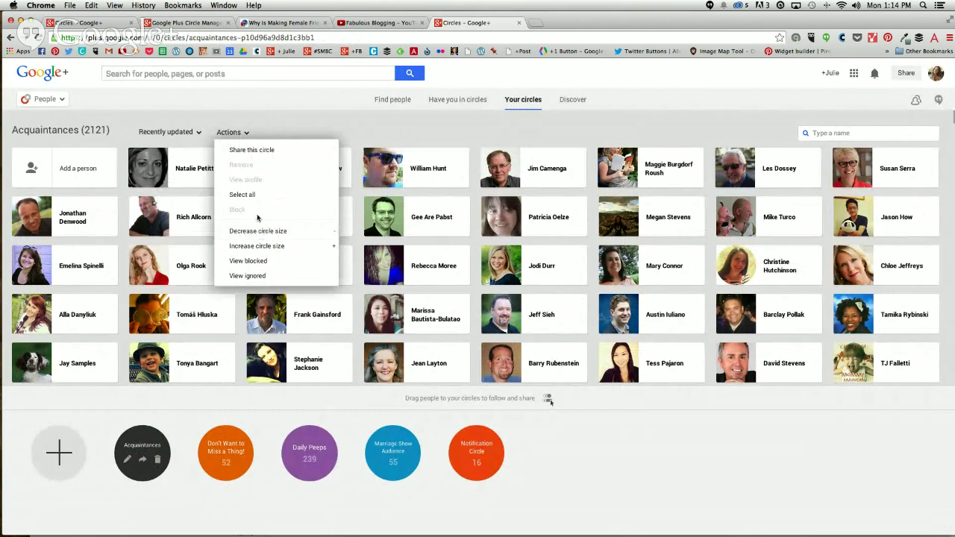
pyautogui.click(273, 130)
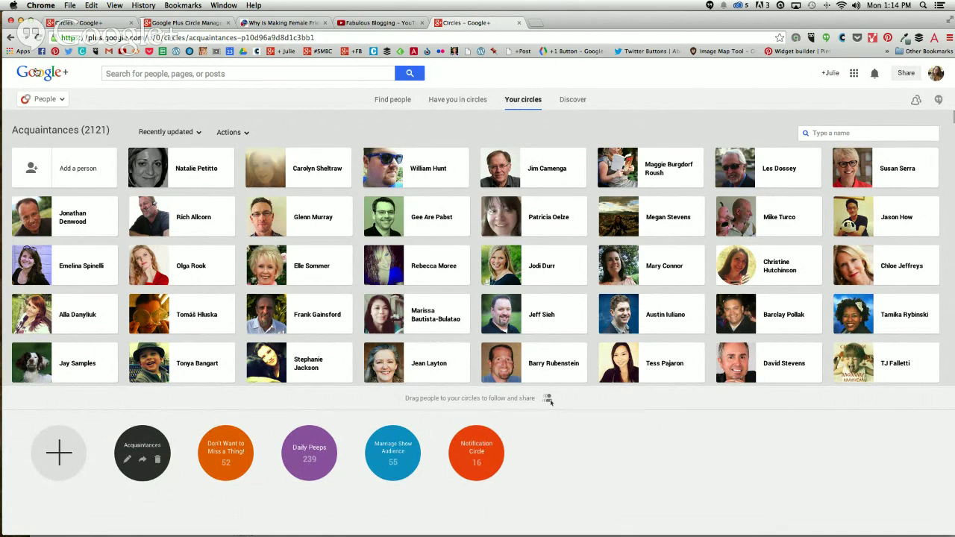
# Turn on notifications for the Daily Peeps circle from its Home stream and check the Google+ notifications list
pyautogui.click(35, 75)
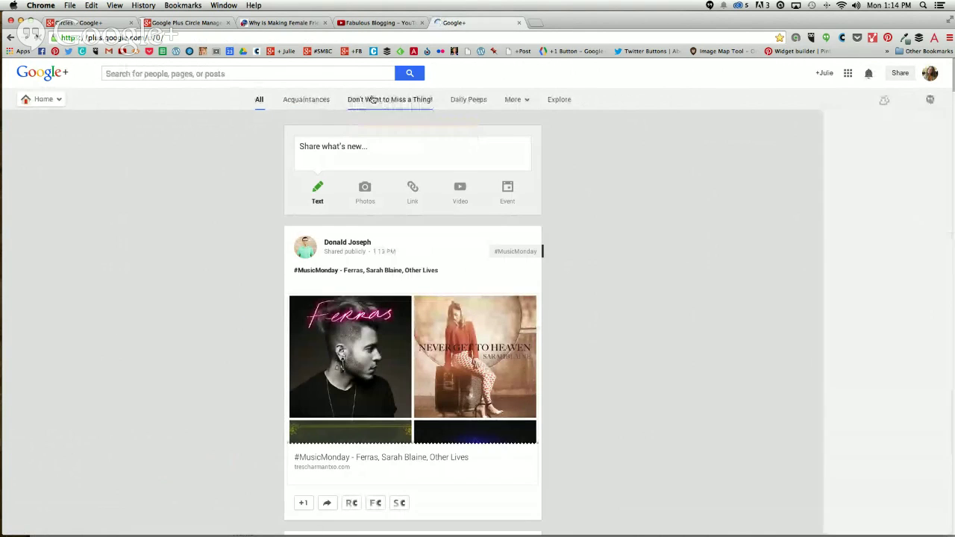
pyautogui.click(475, 101)
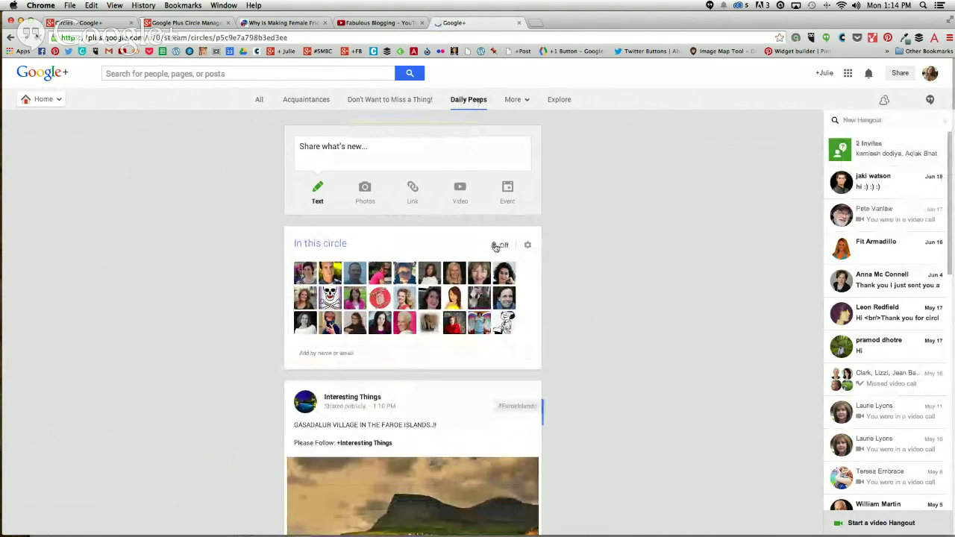
pyautogui.click(498, 246)
pyautogui.click(500, 245)
pyautogui.click(500, 246)
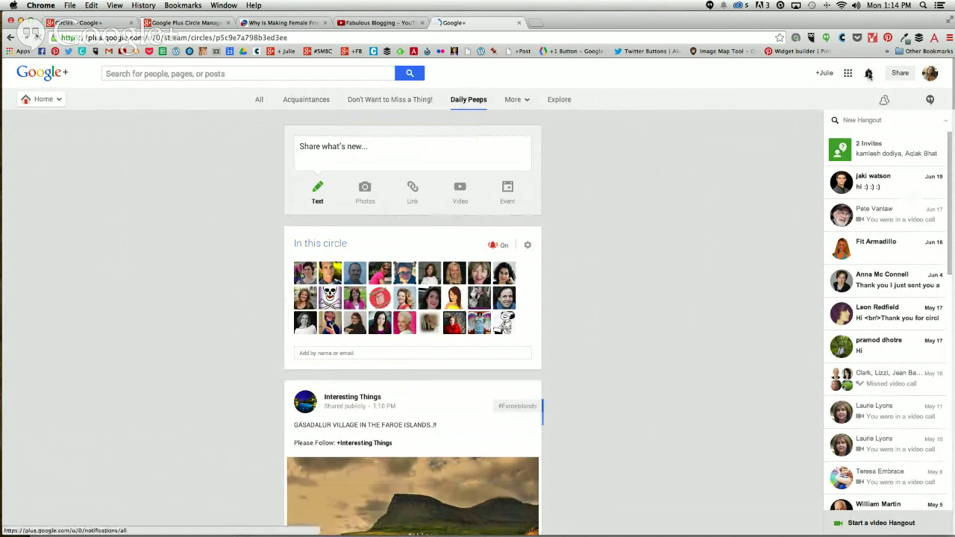
pyautogui.click(868, 73)
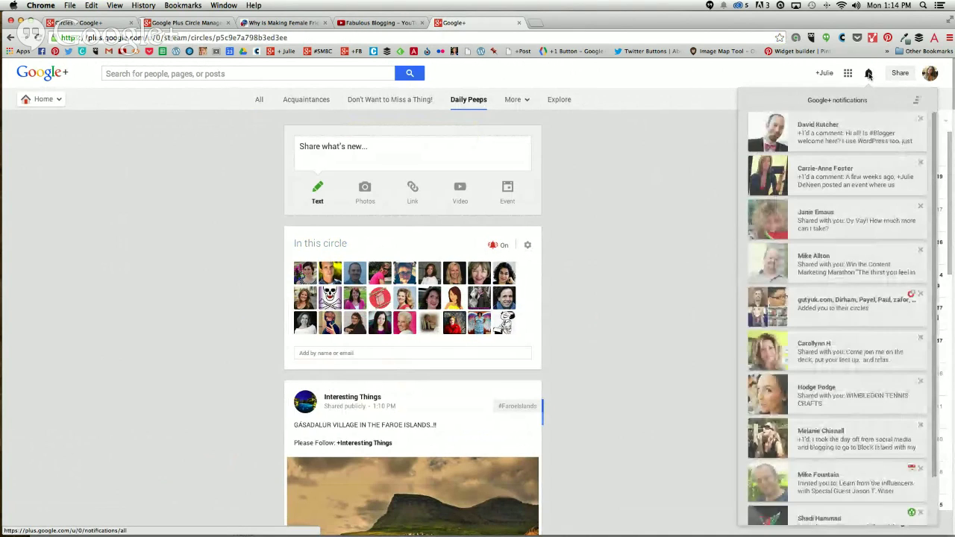
pyautogui.click(625, 186)
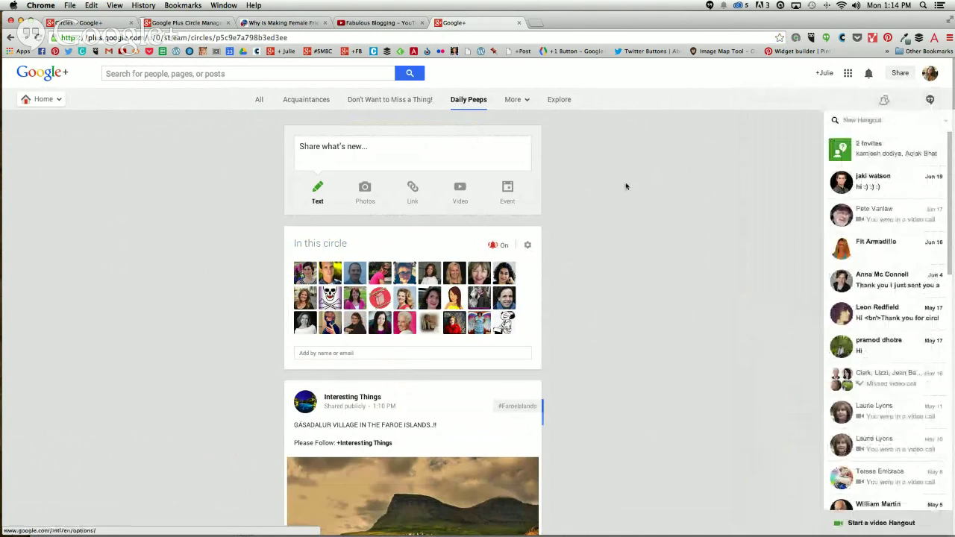
# Turn off notifications for the Daily Peeps circle and view its Home stream display and amount settings
pyautogui.click(502, 245)
pyautogui.click(528, 246)
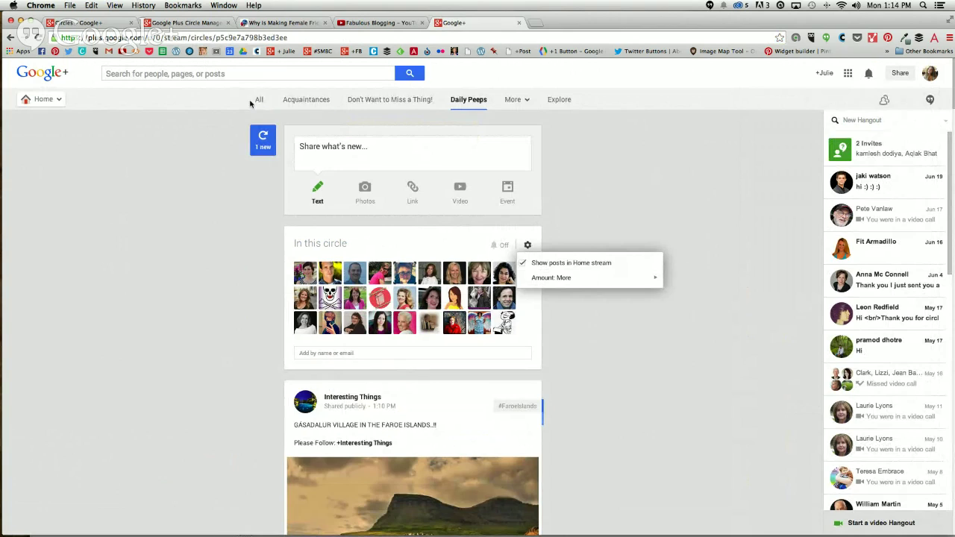
pyautogui.moveTo(644, 279)
# Open the Explore stream and look through its featured posts and trending hashtags
pyautogui.click(562, 103)
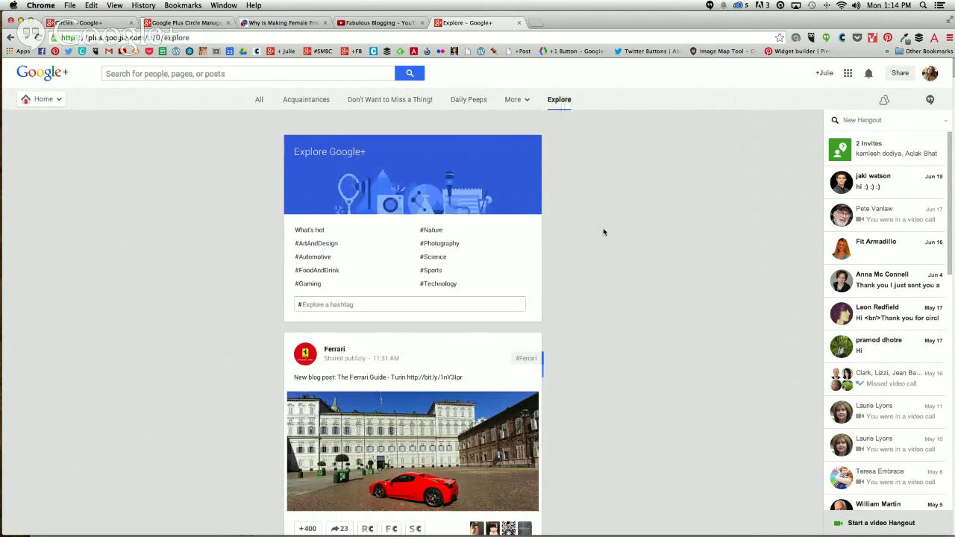
pyautogui.scroll(-2, 604, 232)
pyautogui.scroll(-5, 603, 232)
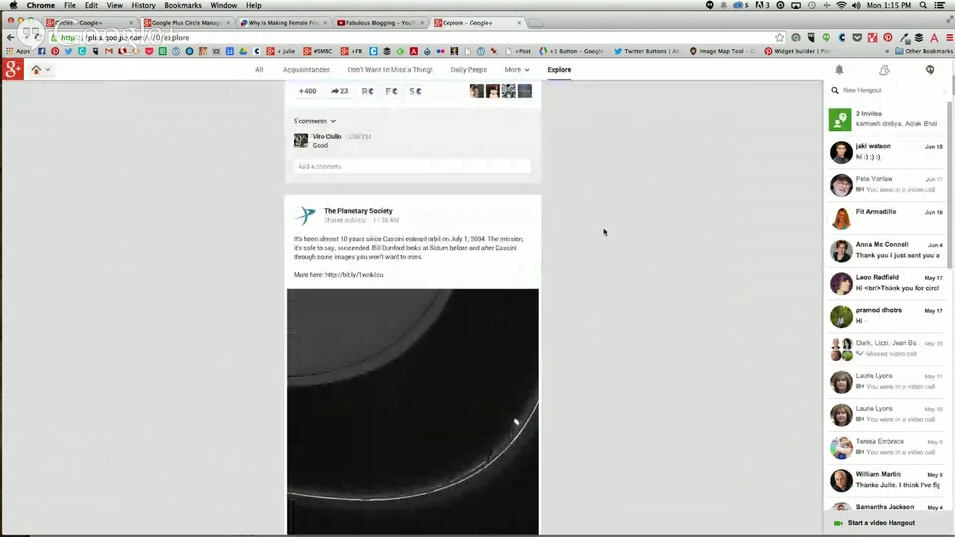
pyautogui.scroll(4, 570, 220)
pyautogui.scroll(-7, 569, 220)
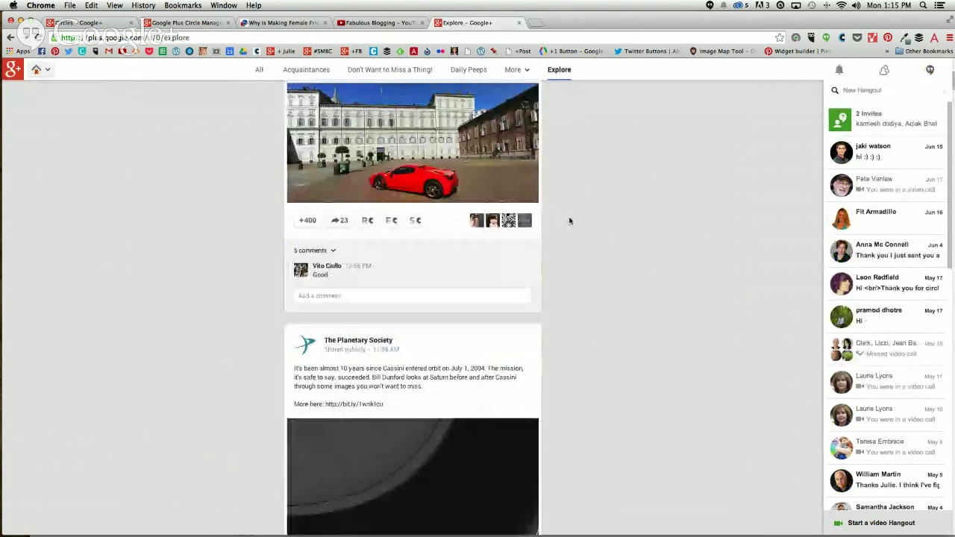
pyautogui.scroll(-1, 570, 220)
pyautogui.scroll(-6, 570, 221)
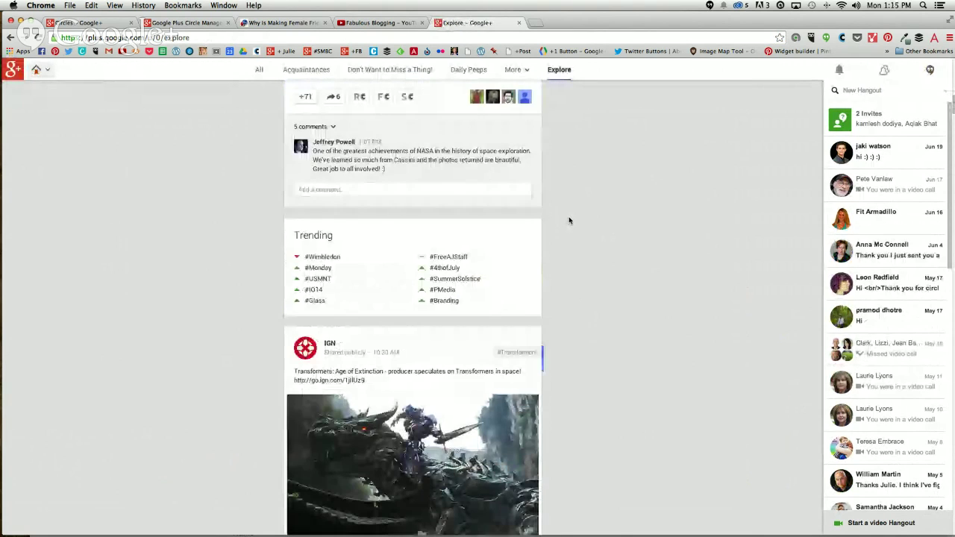
pyautogui.scroll(-4, 569, 220)
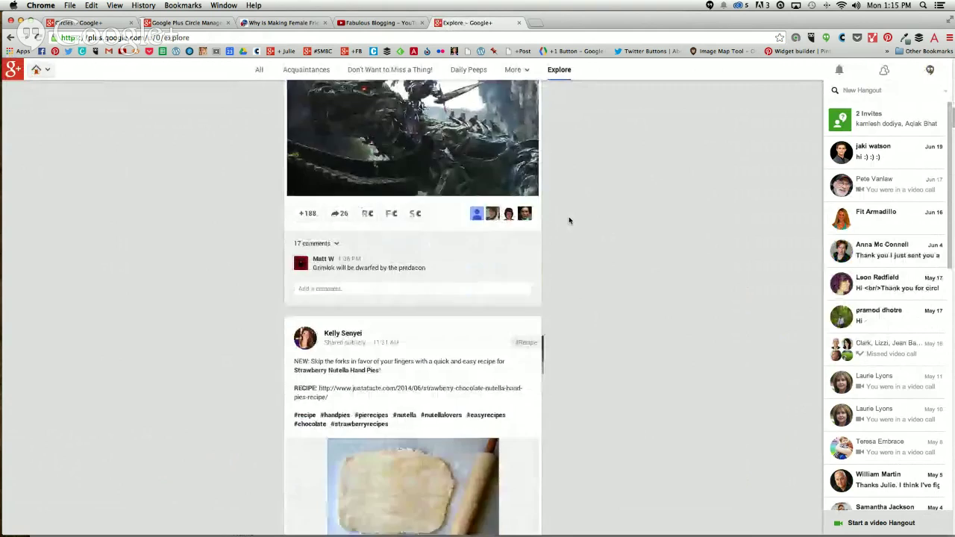
# View the post activity of the Strawberry Nutella Hand Pies recipe and look through the people who engaged with it
pyautogui.click(527, 135)
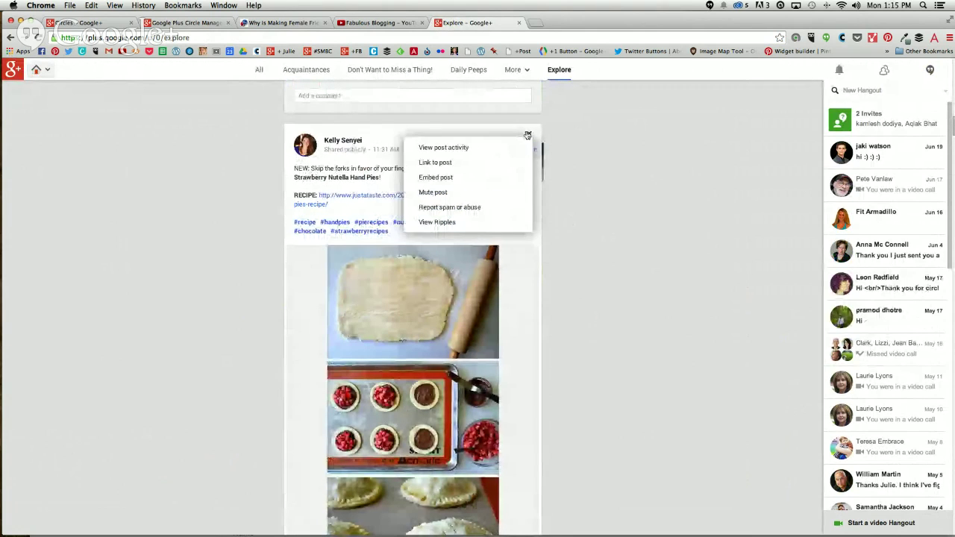
pyautogui.click(527, 135)
pyautogui.scroll(-5, 633, 220)
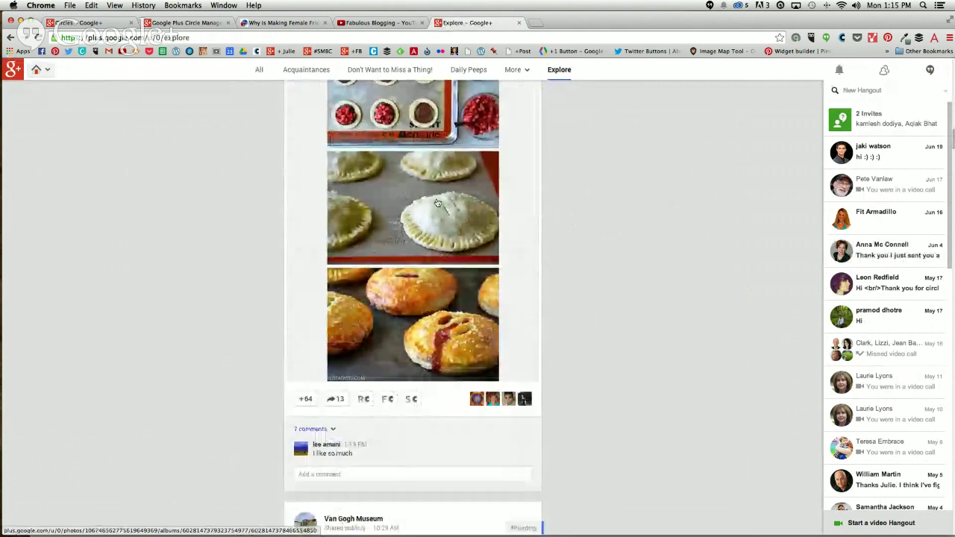
pyautogui.scroll(1, 629, 224)
pyautogui.scroll(7, 629, 224)
pyautogui.click(519, 309)
pyautogui.click(501, 309)
pyautogui.scroll(-3, 645, 304)
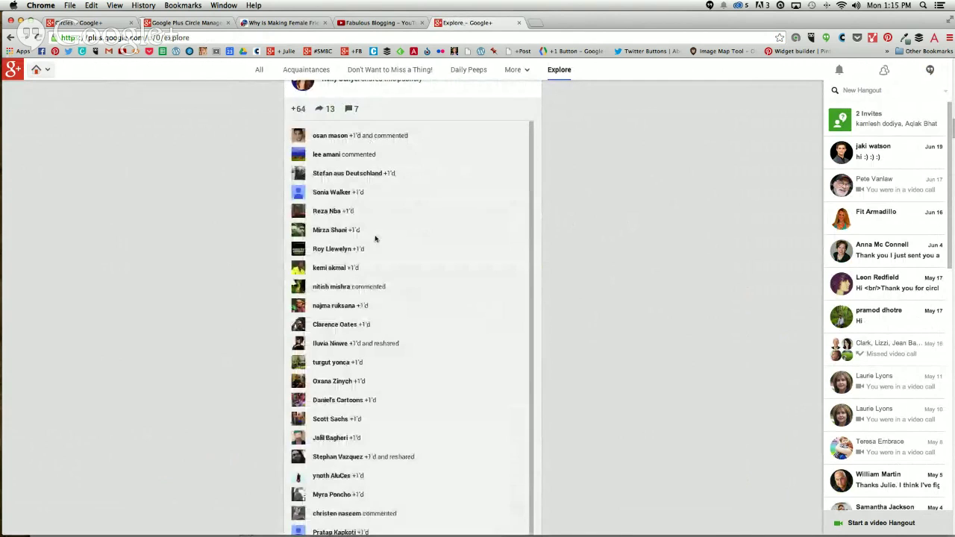
pyautogui.scroll(-10, 370, 336)
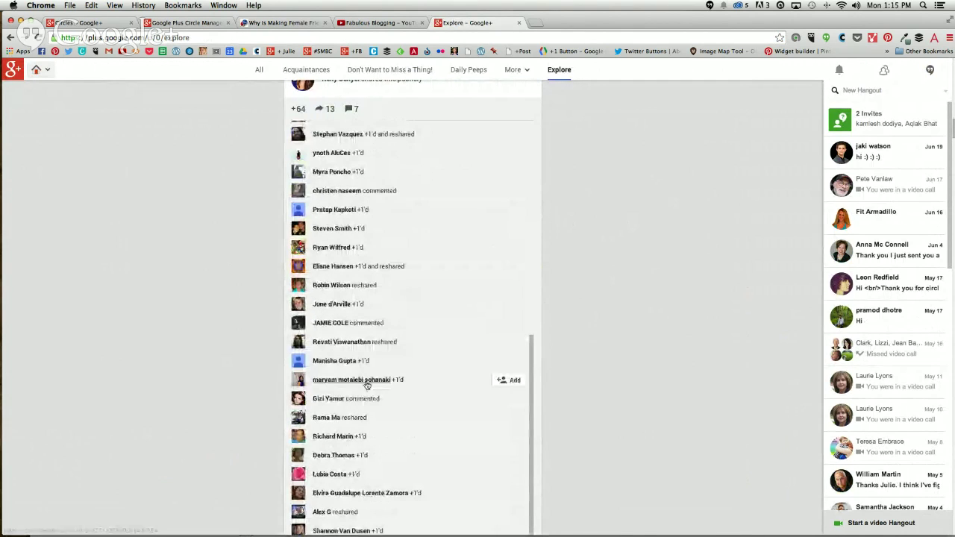
pyautogui.scroll(1, 666, 281)
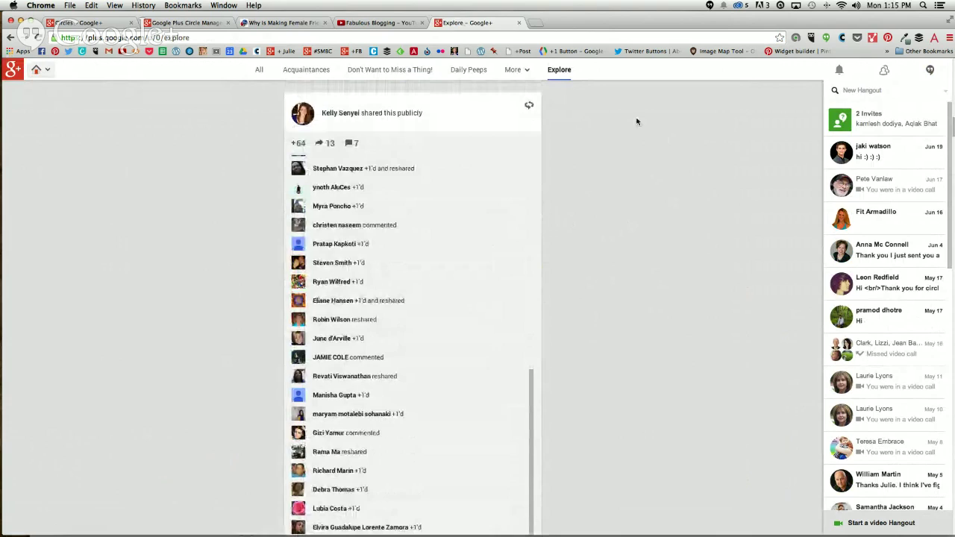
# Move the browser window down to uncover the Hangouts window behind it
pyautogui.moveTo(605, 26); pyautogui.dragTo(612, 66)
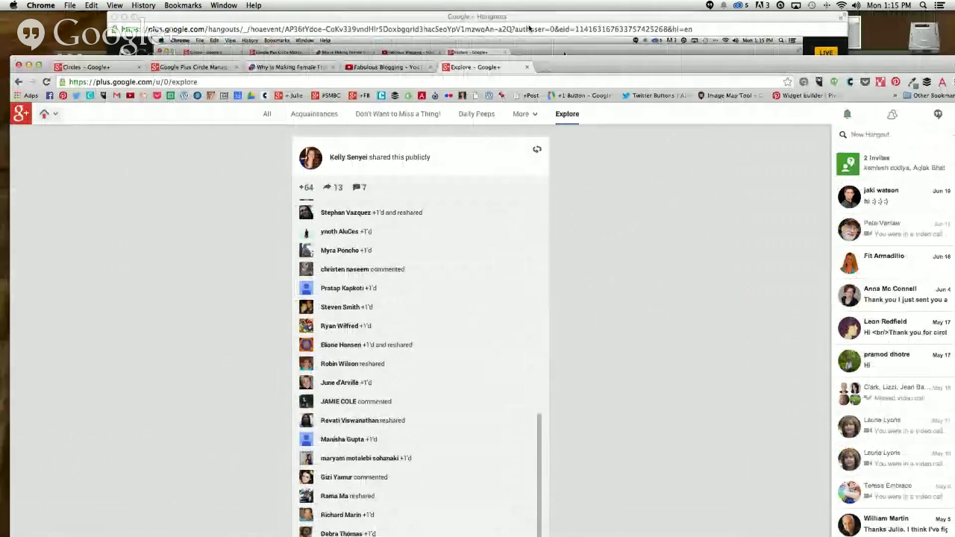